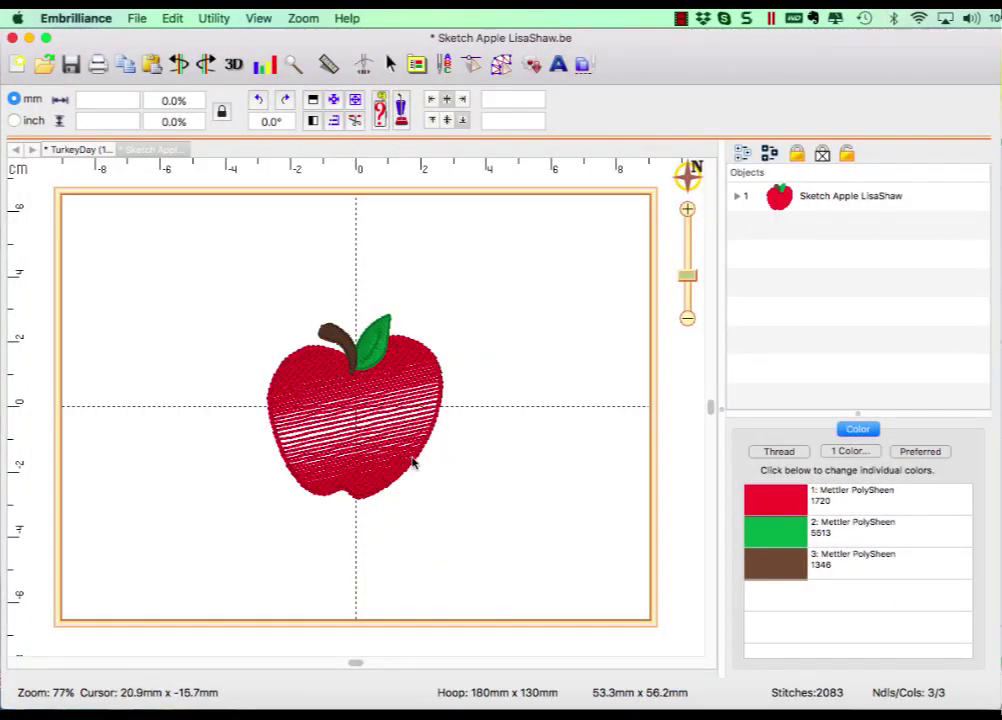
Step: Select the red sketch apple so its Fill, Run and two Column parts are listed
{"action": "left_click", "coordinate": [397, 462]}
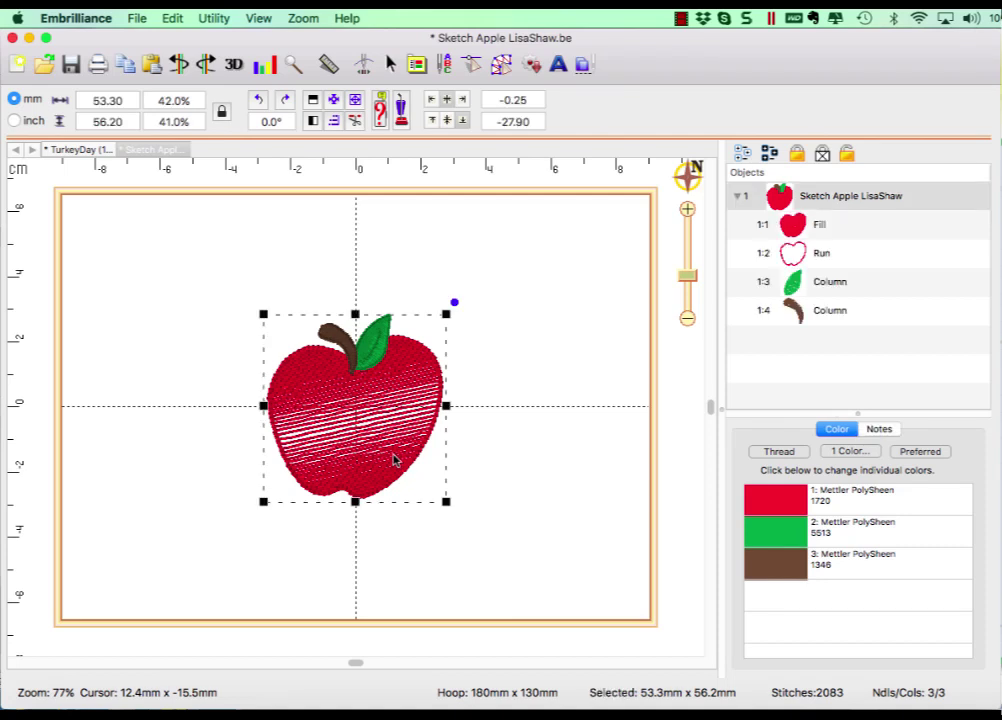
Step: Make two 30.6 × 32.1 mm apple copies and place them left and right of the original
{"action": "left_click", "coordinate": [124, 64]}
{"action": "left_click_drag", "start_coordinate": [345, 474], "coordinate": [203, 404]}
{"action": "left_click_drag", "start_coordinate": [100, 232], "coordinate": [174, 309]}
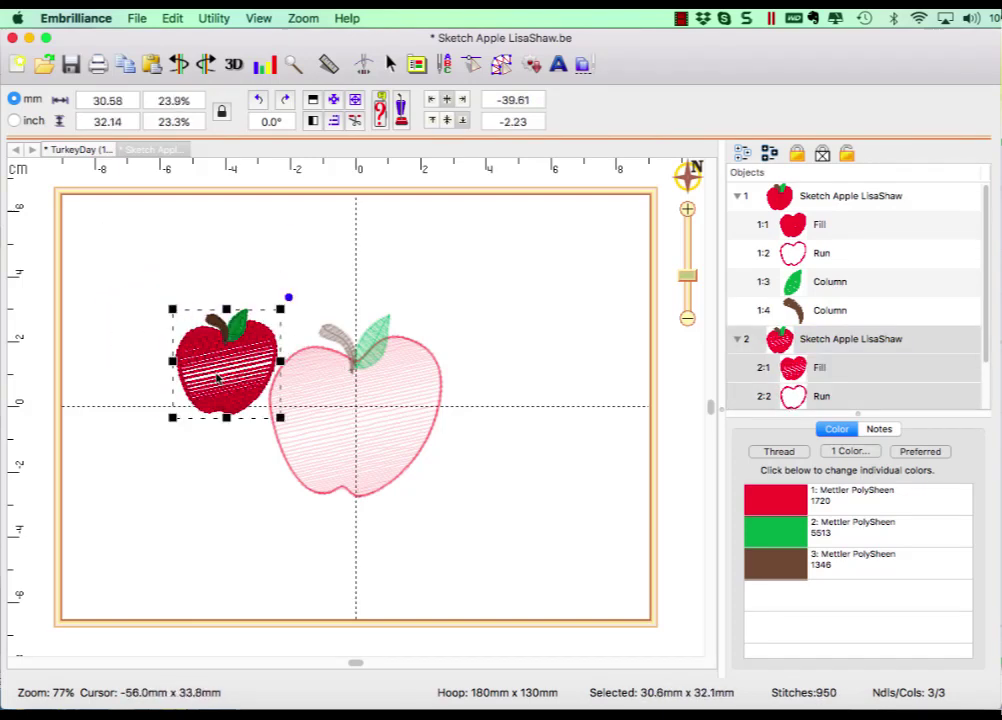
{"action": "left_click", "coordinate": [124, 62]}
{"action": "left_click_drag", "start_coordinate": [239, 403], "coordinate": [584, 447]}
{"action": "left_click", "coordinate": [576, 510]}
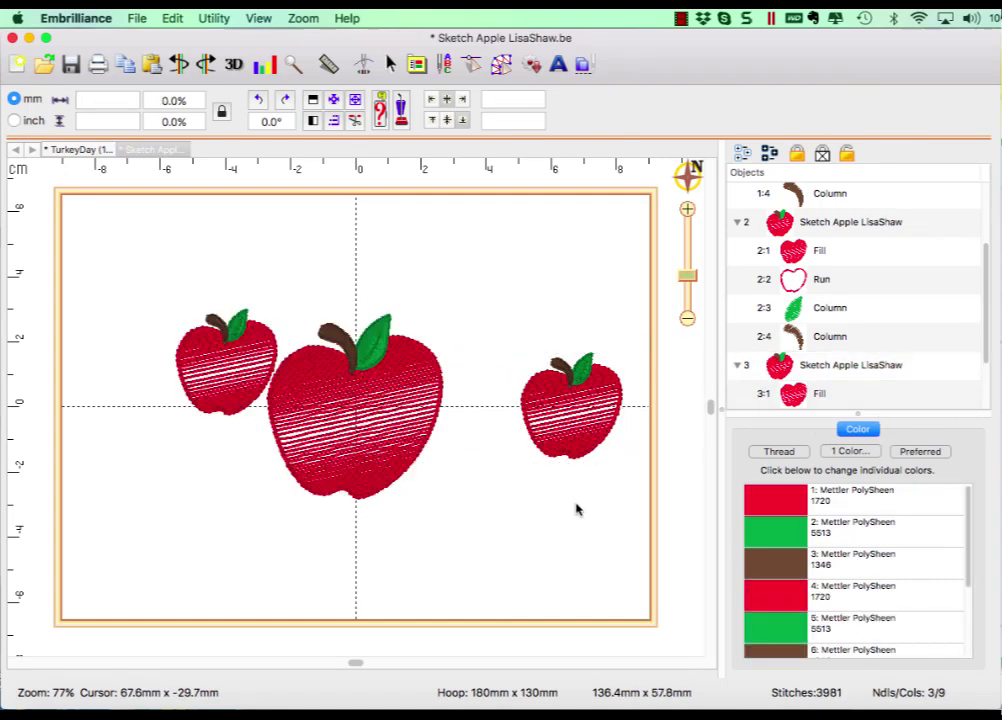
Step: Delete the large middle apple's Fill part, leaving its outline, leaf and stem
{"action": "left_click", "coordinate": [365, 482]}
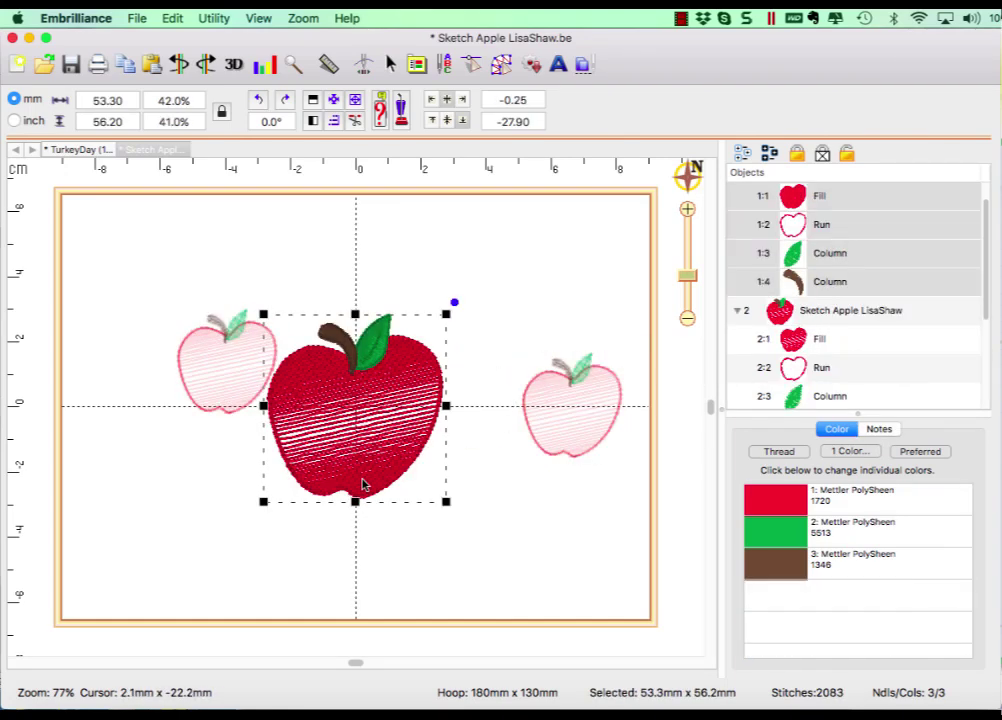
{"action": "left_click", "coordinate": [798, 197]}
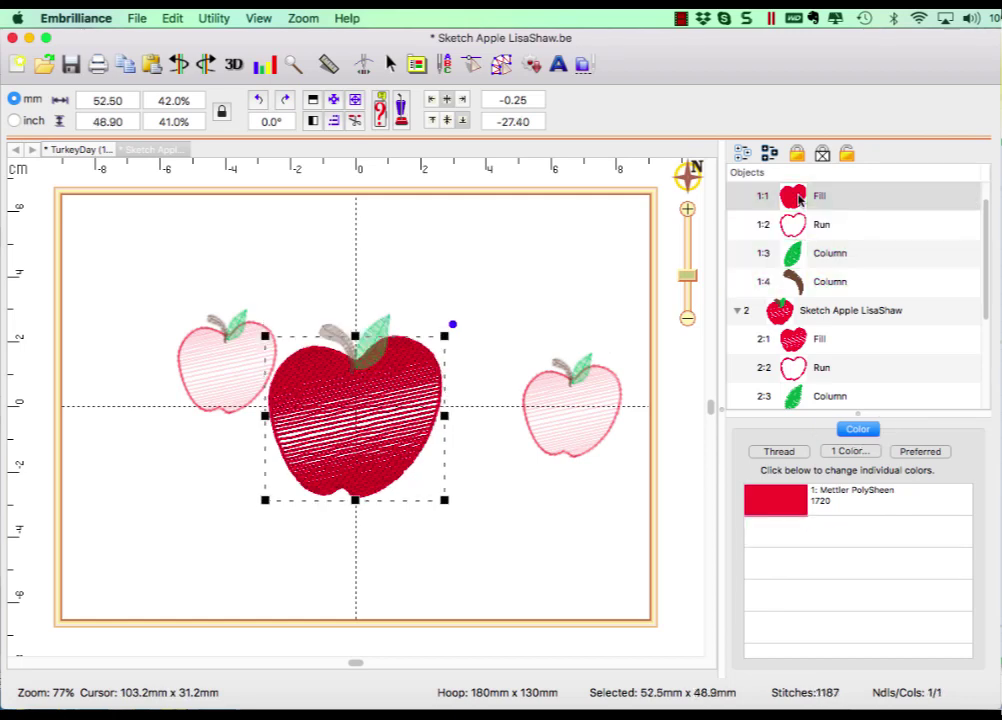
{"action": "key", "text": "Delete"}
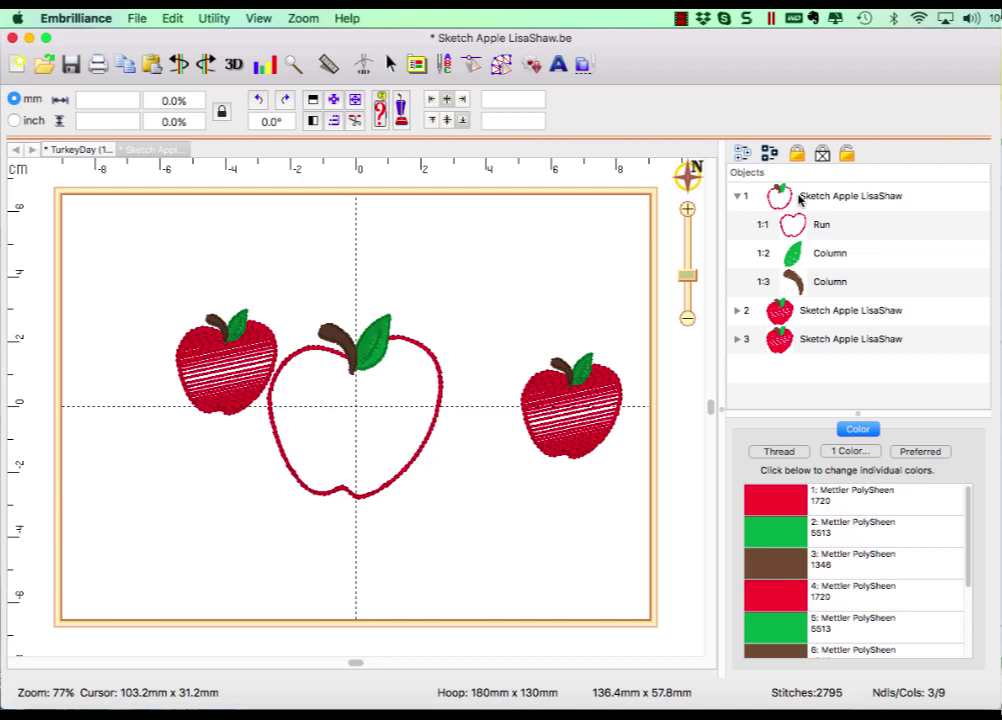
{"action": "left_click", "coordinate": [799, 199]}
{"action": "left_click", "coordinate": [548, 278]}
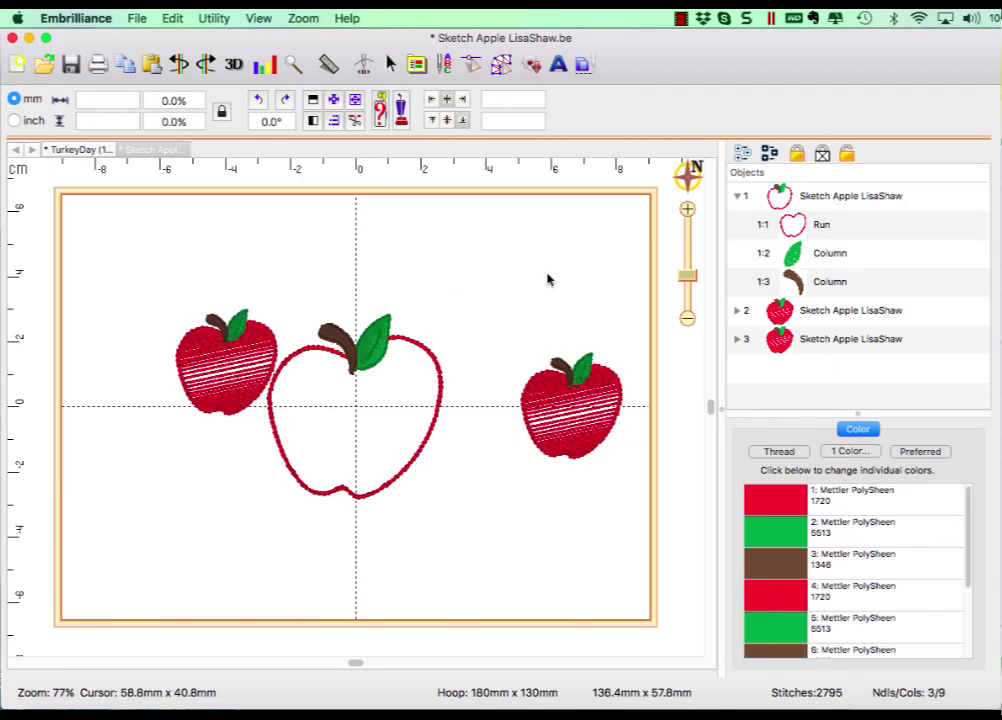
Step: Letter the surname in Bethany font inside the middle apple, spacing tightened to 47.1 × 15.5 mm
{"action": "left_click", "coordinate": [559, 65]}
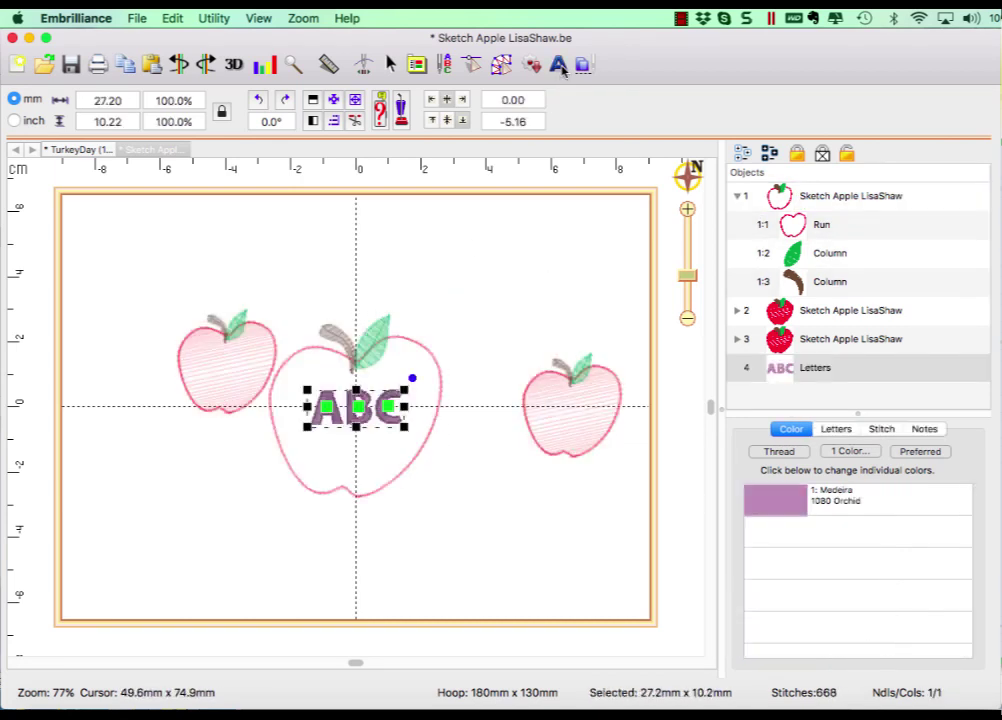
{"action": "left_click", "coordinate": [836, 429]}
{"action": "left_click_drag", "start_coordinate": [771, 491], "coordinate": [707, 481]}
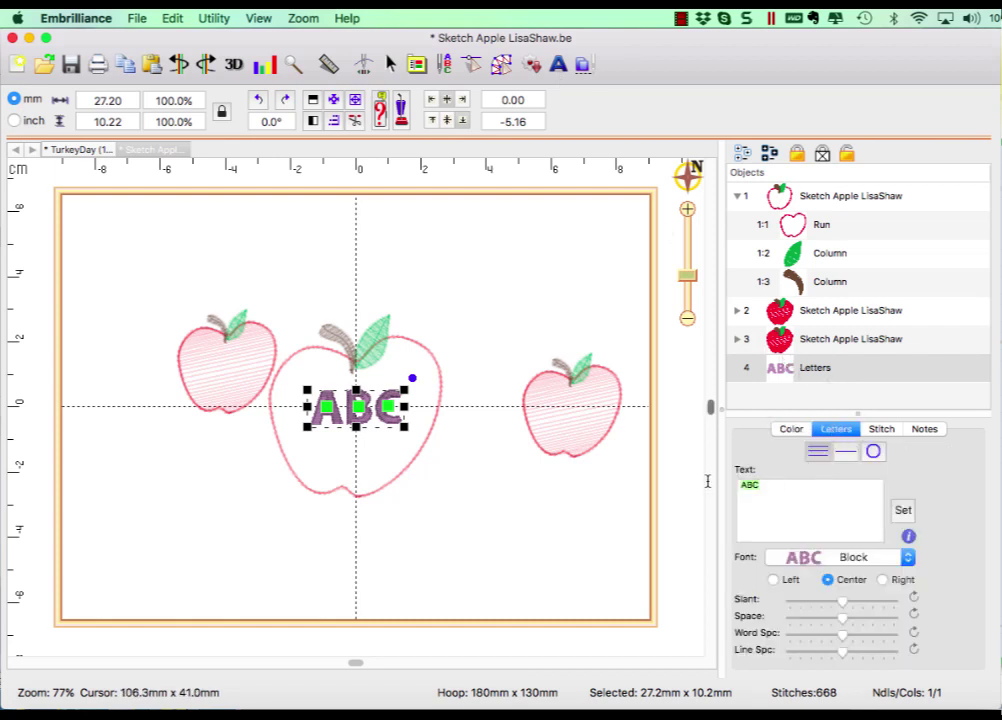
{"action": "left_click", "coordinate": [900, 512]}
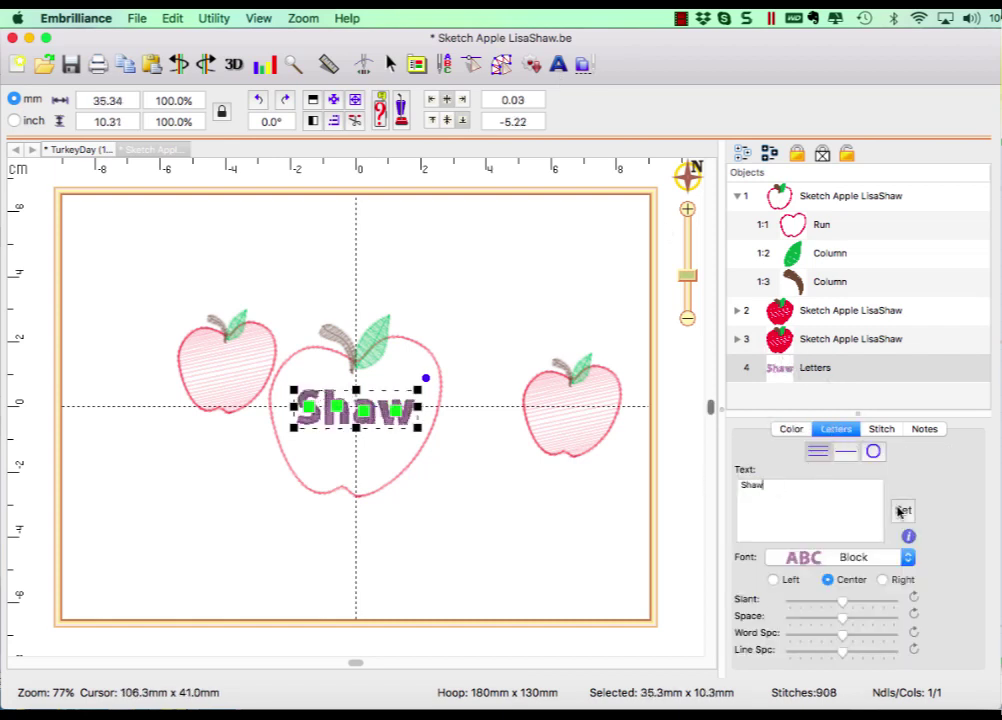
{"action": "left_click", "coordinate": [908, 558]}
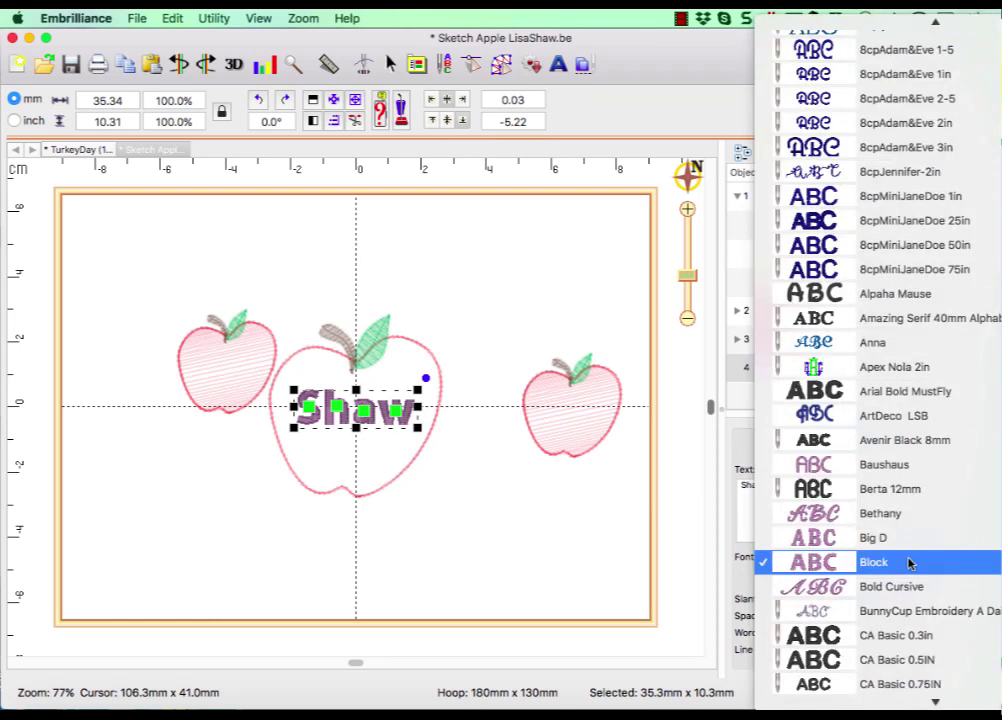
{"action": "left_click", "coordinate": [900, 513]}
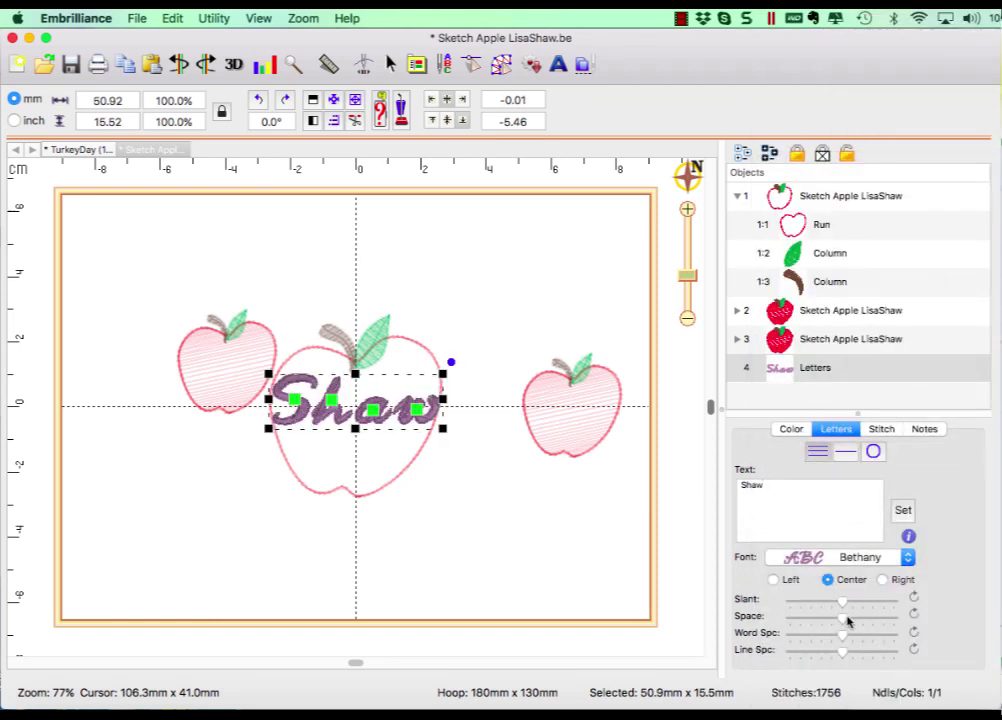
{"action": "left_click_drag", "start_coordinate": [843, 623], "coordinate": [827, 623]}
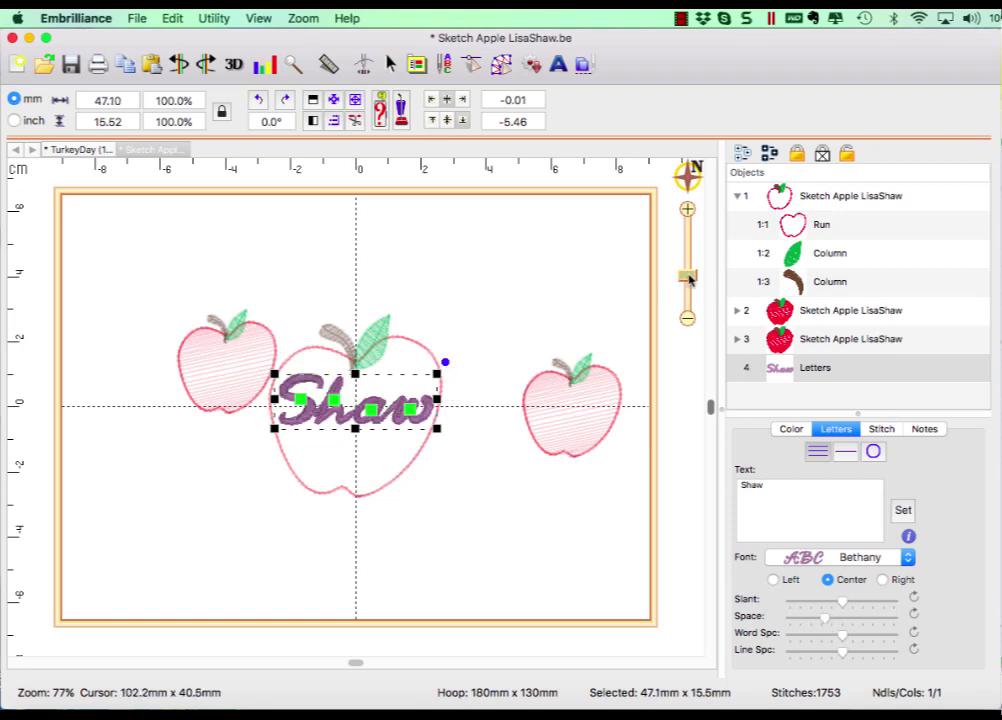
{"action": "left_click_drag", "start_coordinate": [687, 274], "coordinate": [687, 254]}
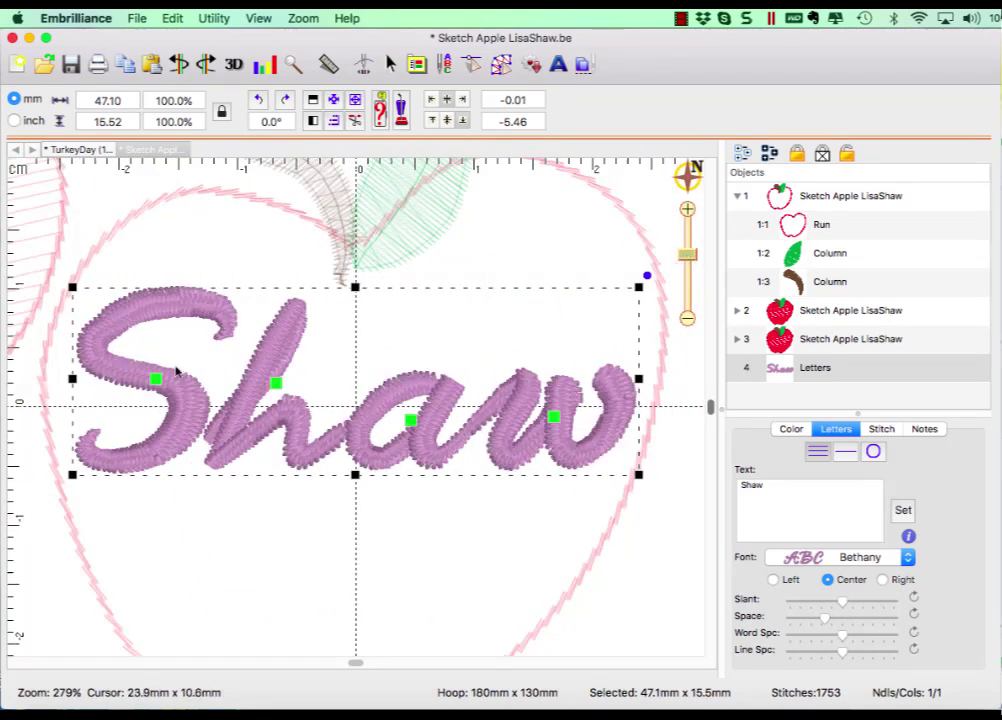
Step: Rotate the lettering's S by 180° and nudge it slightly left
{"action": "left_click", "coordinate": [155, 381]}
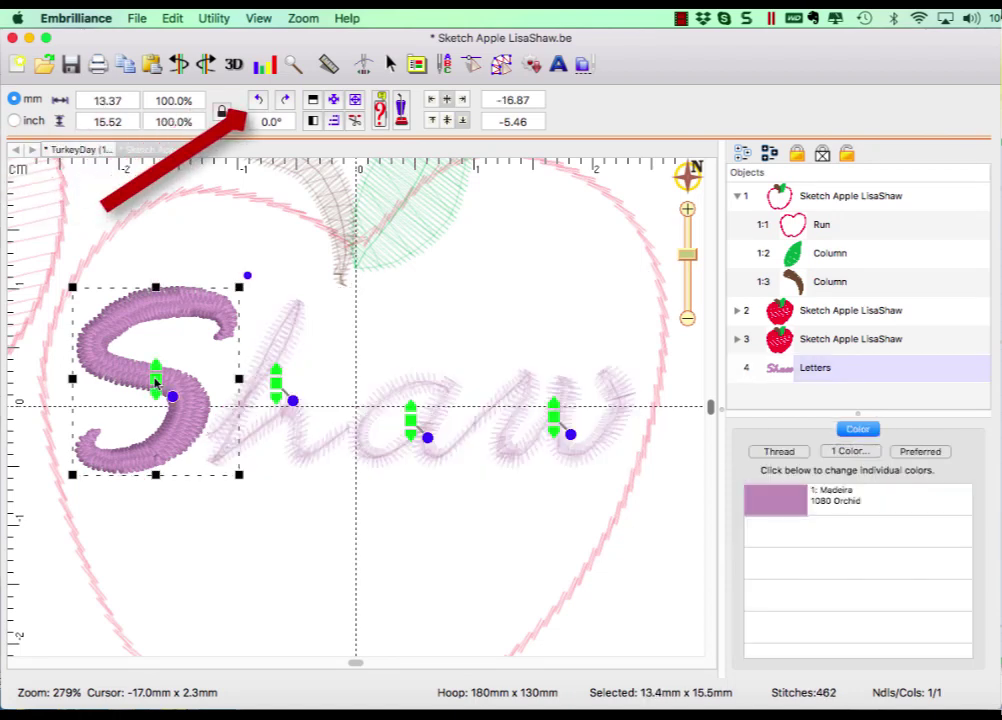
{"action": "left_click", "coordinate": [286, 101]}
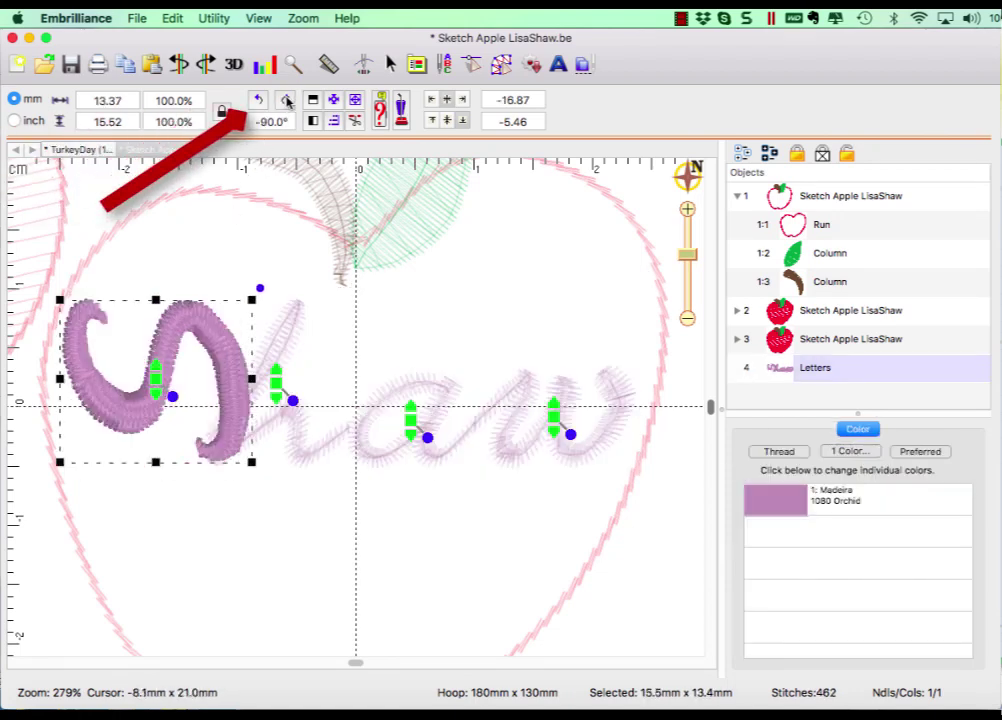
{"action": "left_click", "coordinate": [286, 101]}
{"action": "left_click_drag", "start_coordinate": [157, 379], "coordinate": [146, 380]}
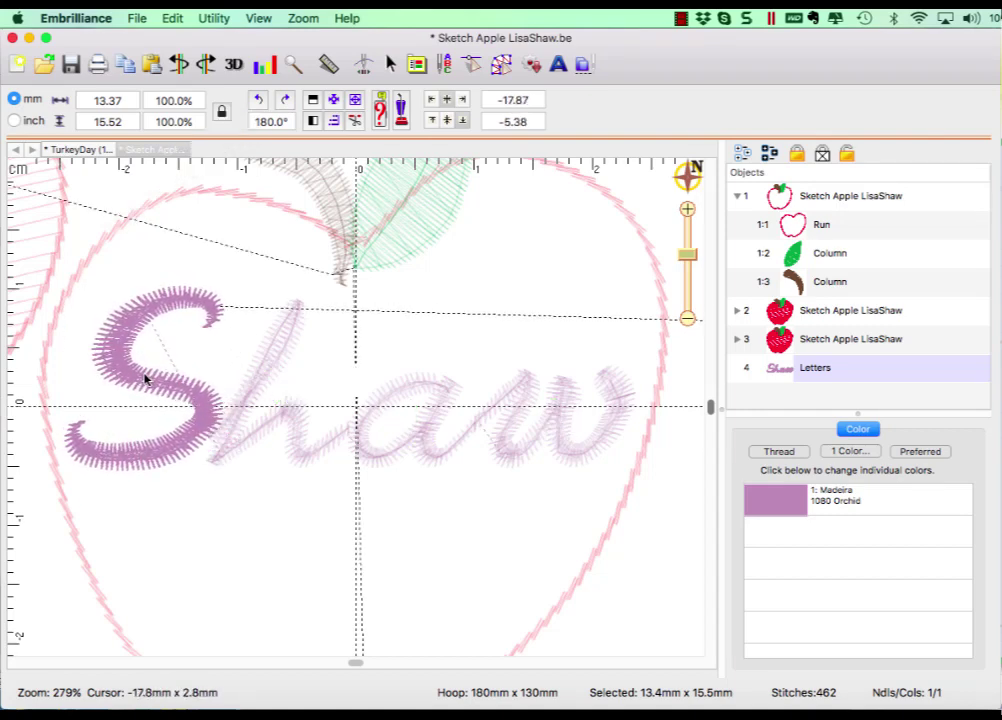
{"action": "left_click", "coordinate": [333, 568]}
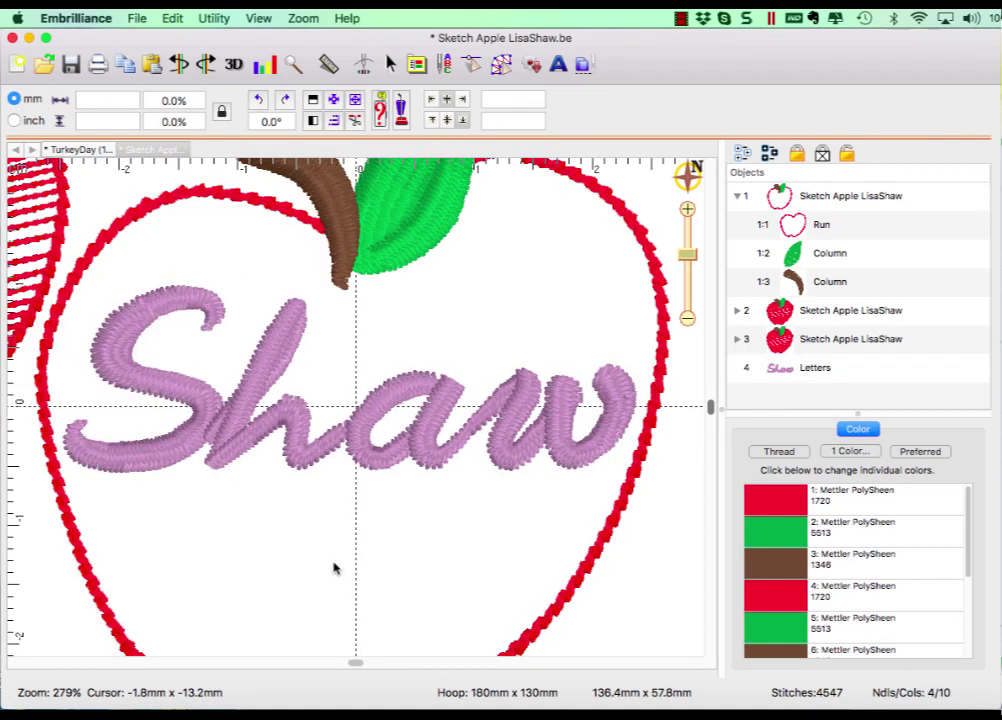
Step: Scale the name lettering to 91.6% and move it up and right in the apple
{"action": "left_click", "coordinate": [366, 459]}
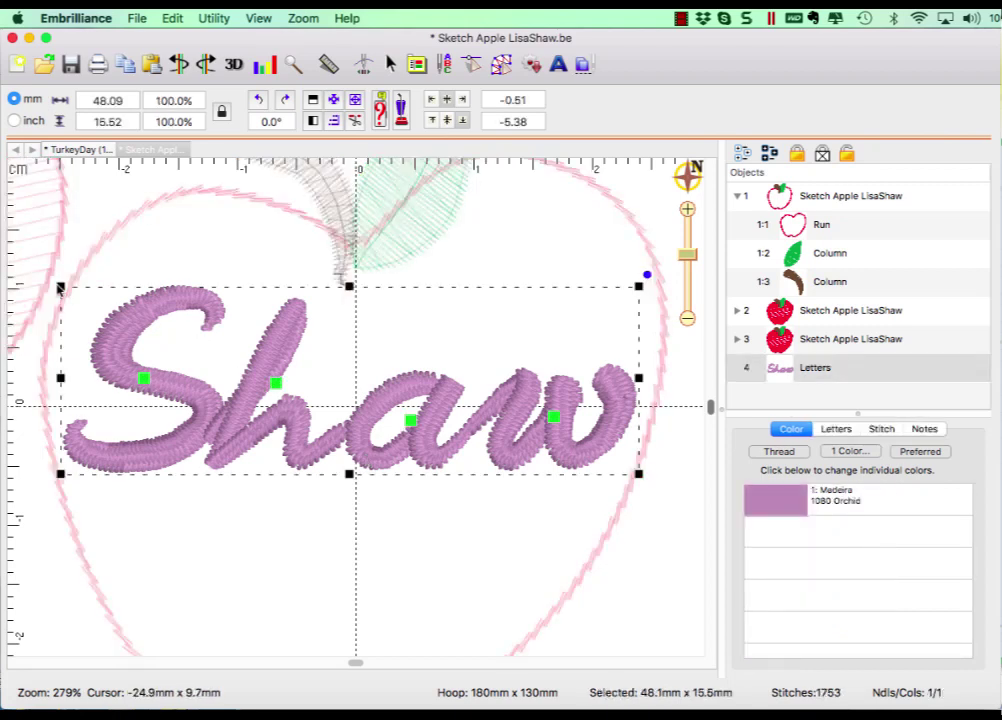
{"action": "left_click_drag", "start_coordinate": [60, 287], "coordinate": [107, 302]}
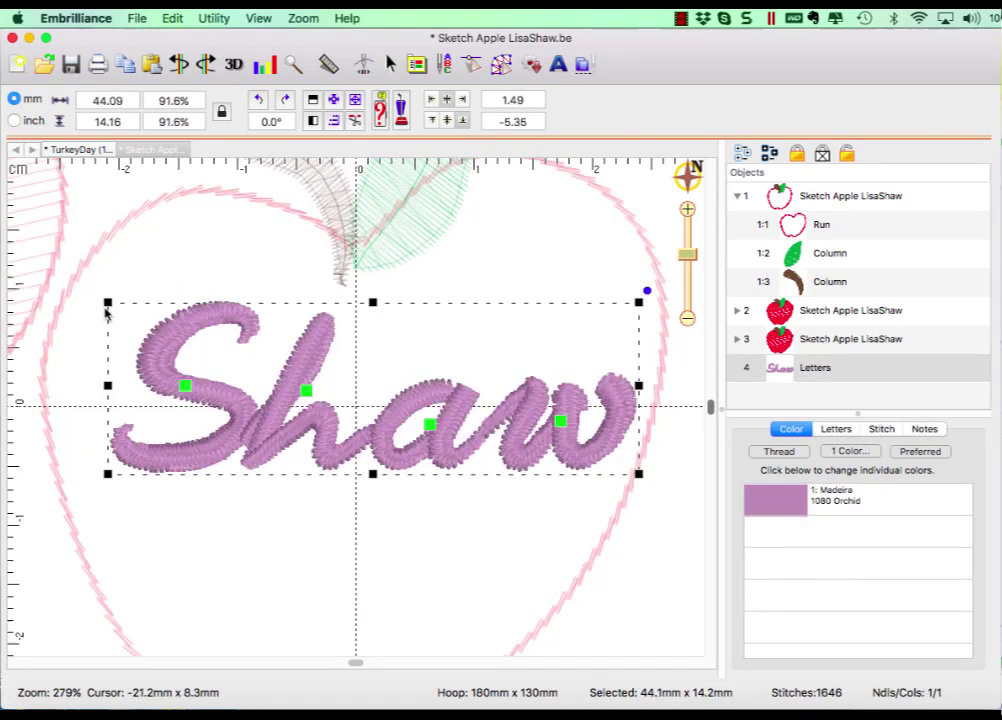
{"action": "left_click_drag", "start_coordinate": [330, 457], "coordinate": [403, 414]}
Step: Set the lettering's thread to red Mettler PolySheen 1720
{"action": "left_click_drag", "start_coordinate": [685, 259], "coordinate": [686, 285]}
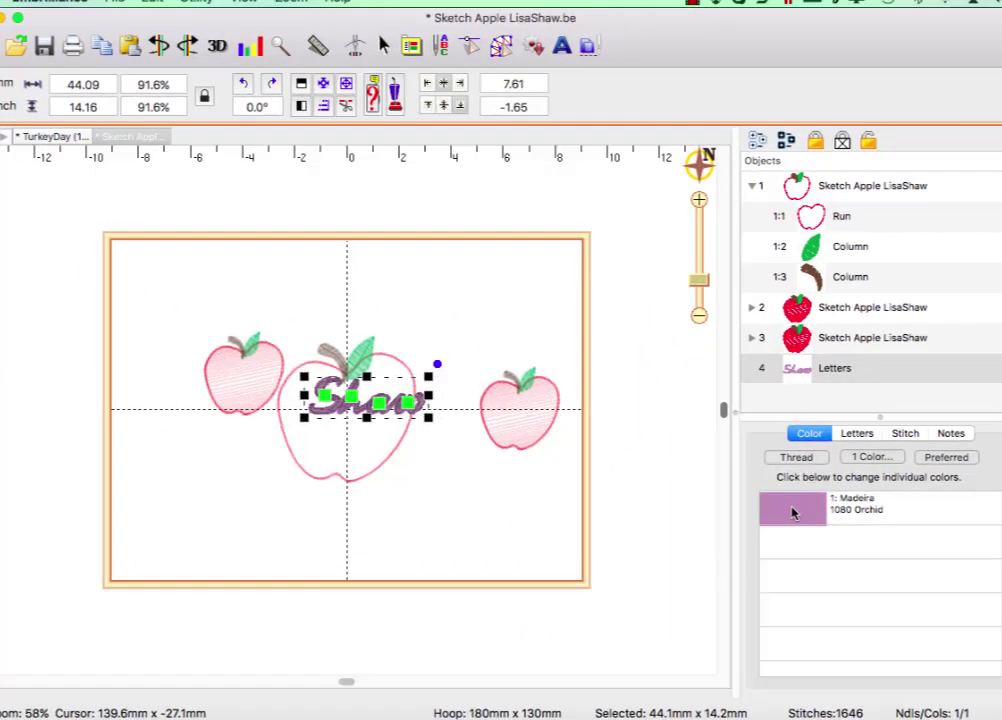
{"action": "left_click", "coordinate": [792, 513]}
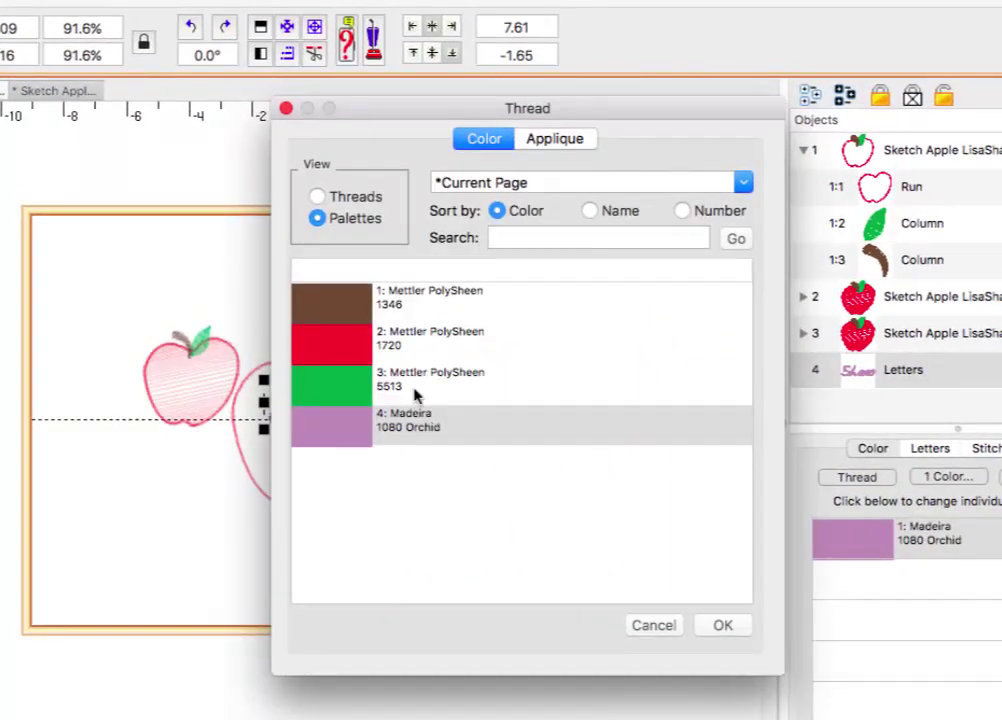
{"action": "left_click", "coordinate": [343, 347]}
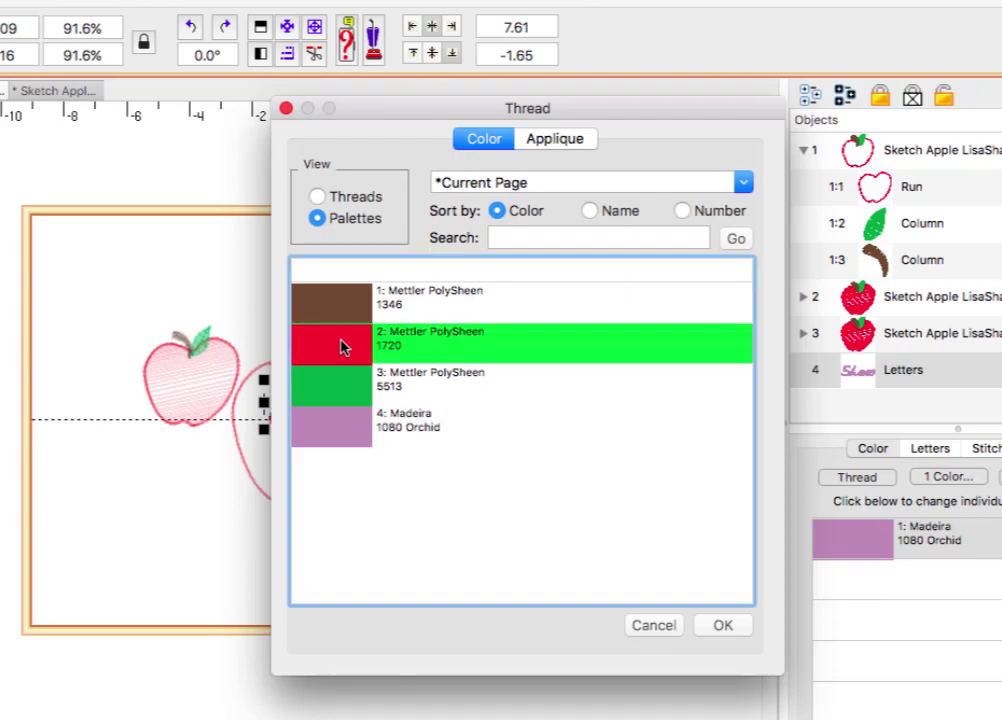
{"action": "left_click", "coordinate": [720, 626]}
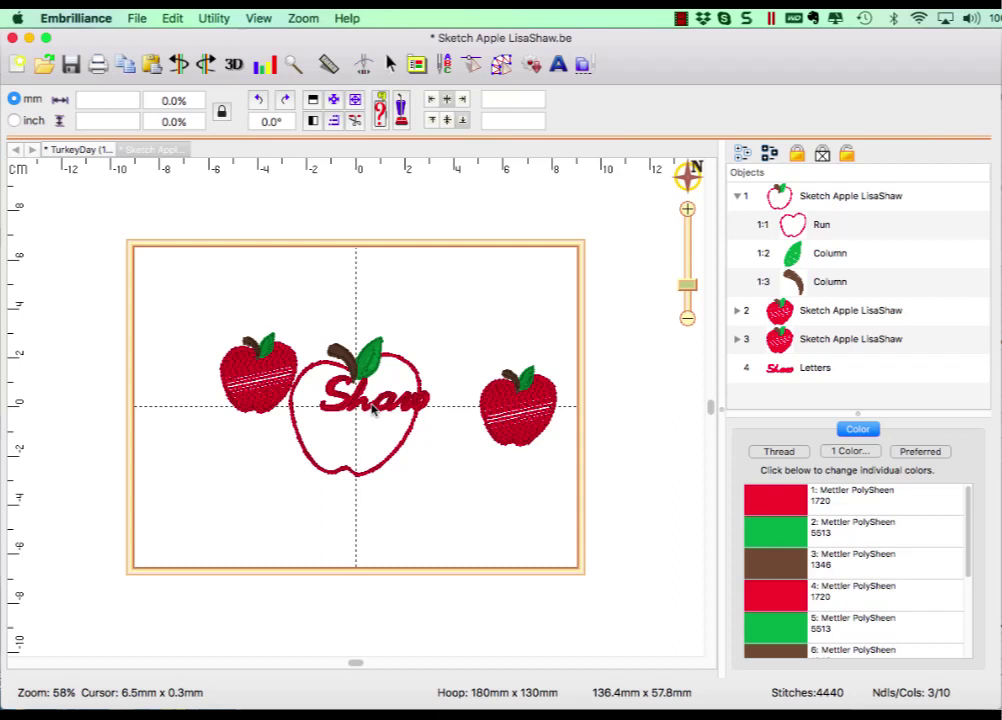
Step: Move the name lettering lower inside the middle apple
{"action": "left_click", "coordinate": [366, 412]}
{"action": "mouse_move", "coordinate": [355, 410]}
{"action": "left_mouse_down"}
{"action": "mouse_move", "coordinate": [338, 428]}
{"action": "mouse_move", "coordinate": [345, 437]}
{"action": "mouse_move", "coordinate": [330, 434]}
{"action": "mouse_move", "coordinate": [336, 414]}
{"action": "mouse_move", "coordinate": [340, 436]}
{"action": "mouse_move", "coordinate": [352, 432]}
{"action": "left_mouse_up"}
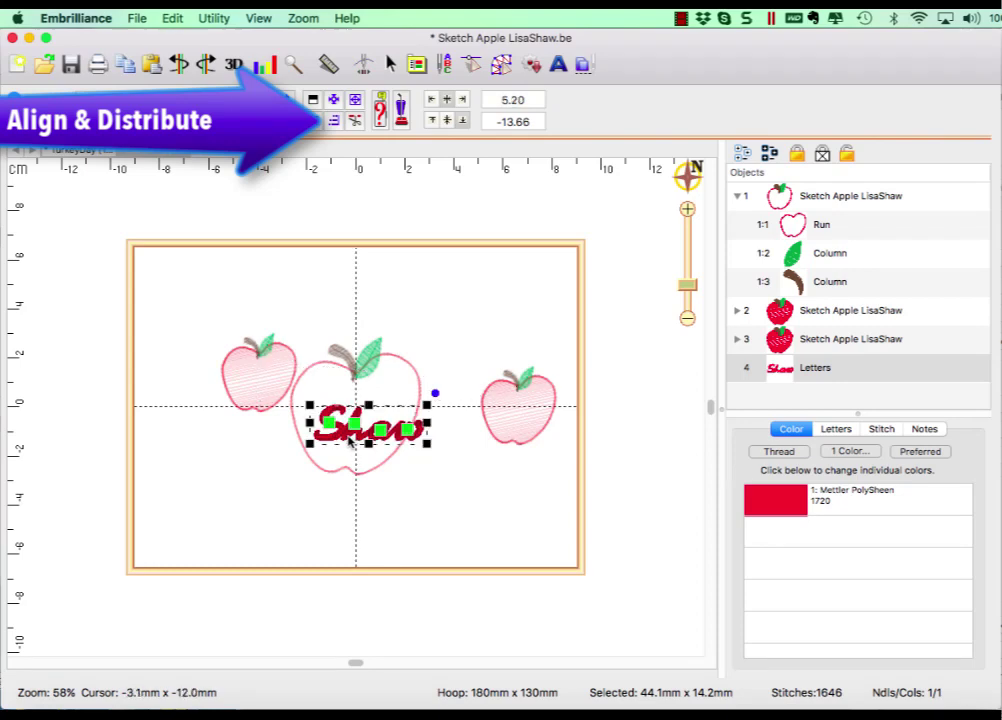
{"action": "left_click", "coordinate": [420, 494]}
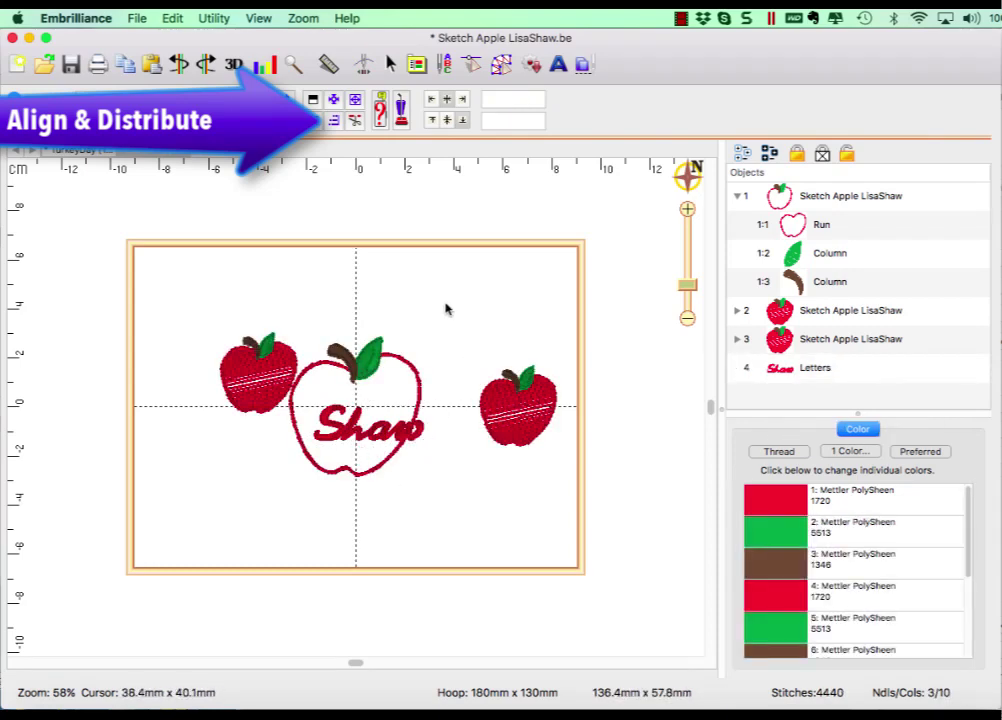
Step: Align the lettering Center-H and Center-V with the outlined middle apple
{"action": "left_click_drag", "start_coordinate": [446, 302], "coordinate": [285, 494]}
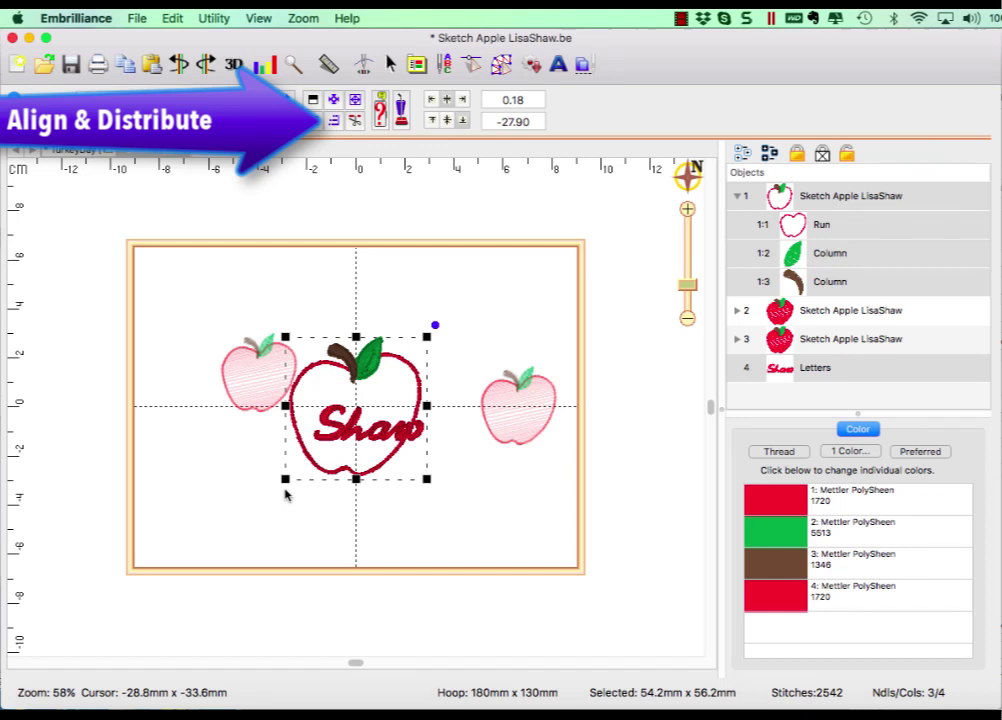
{"action": "left_click", "coordinate": [335, 121]}
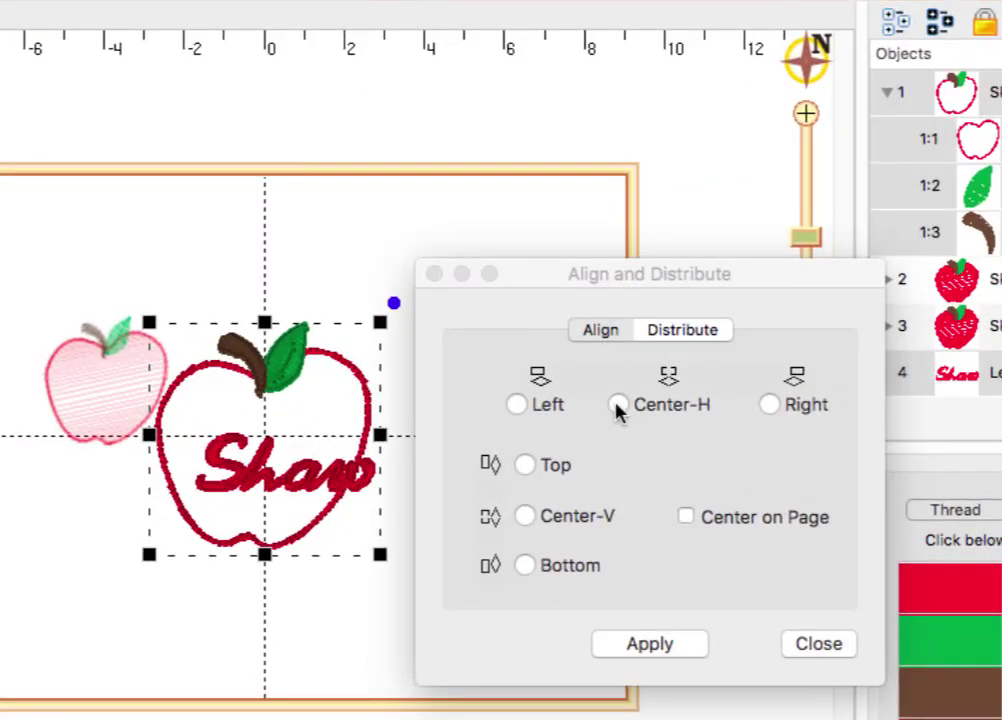
{"action": "left_click", "coordinate": [617, 405]}
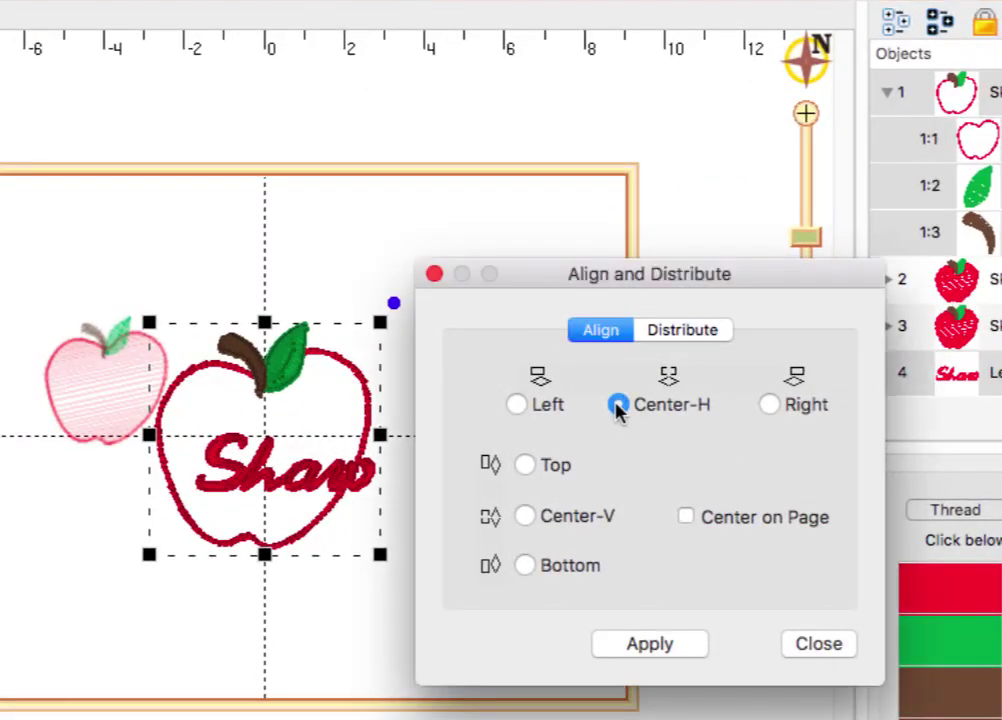
{"action": "left_click", "coordinate": [525, 517]}
{"action": "left_click", "coordinate": [670, 644]}
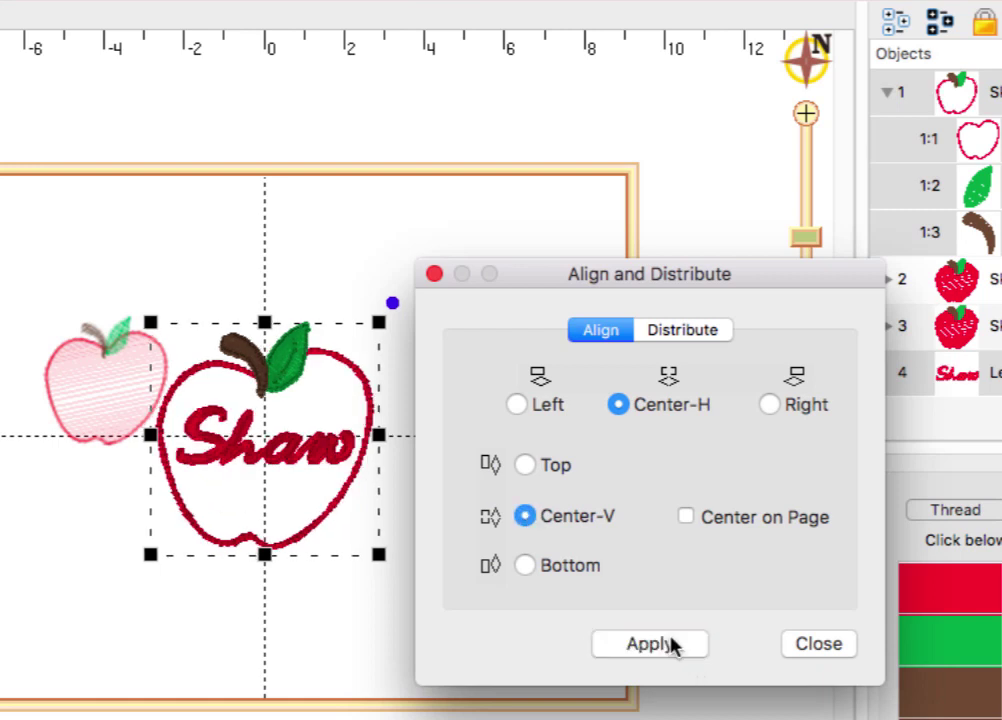
{"action": "left_click", "coordinate": [817, 644]}
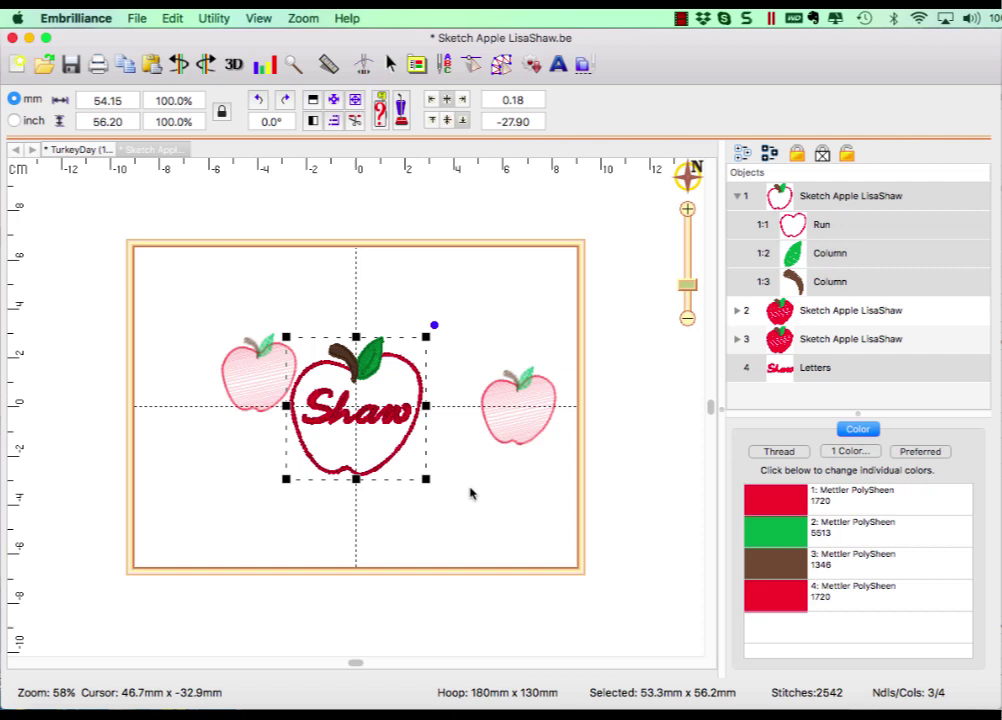
{"action": "left_click", "coordinate": [464, 486]}
{"action": "left_click", "coordinate": [400, 410]}
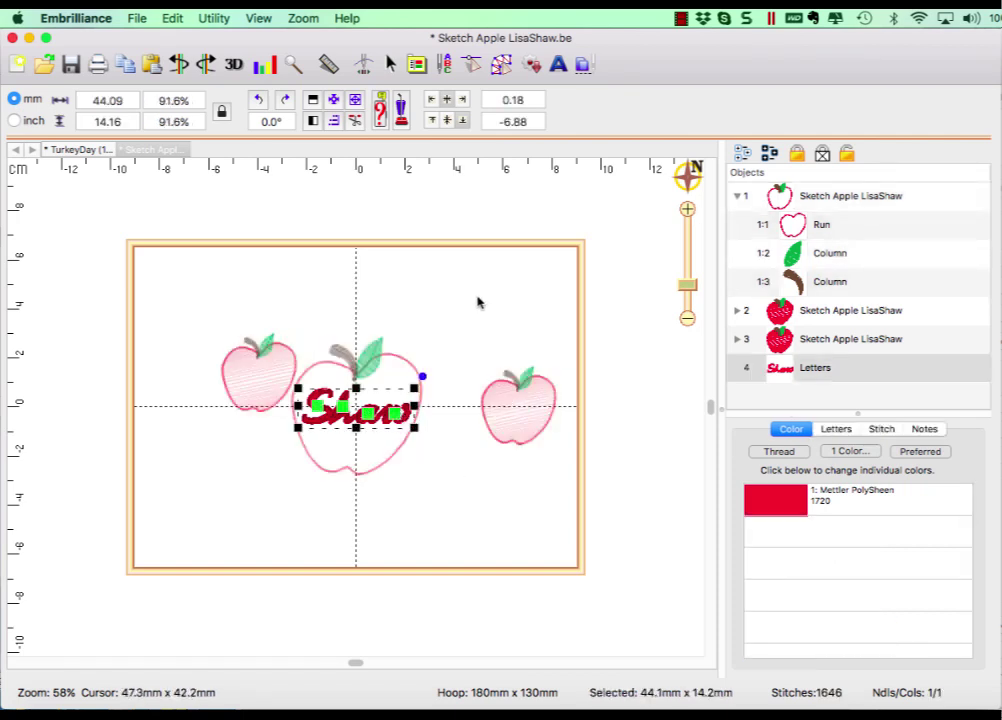
{"action": "left_click_drag", "start_coordinate": [477, 294], "coordinate": [283, 500]}
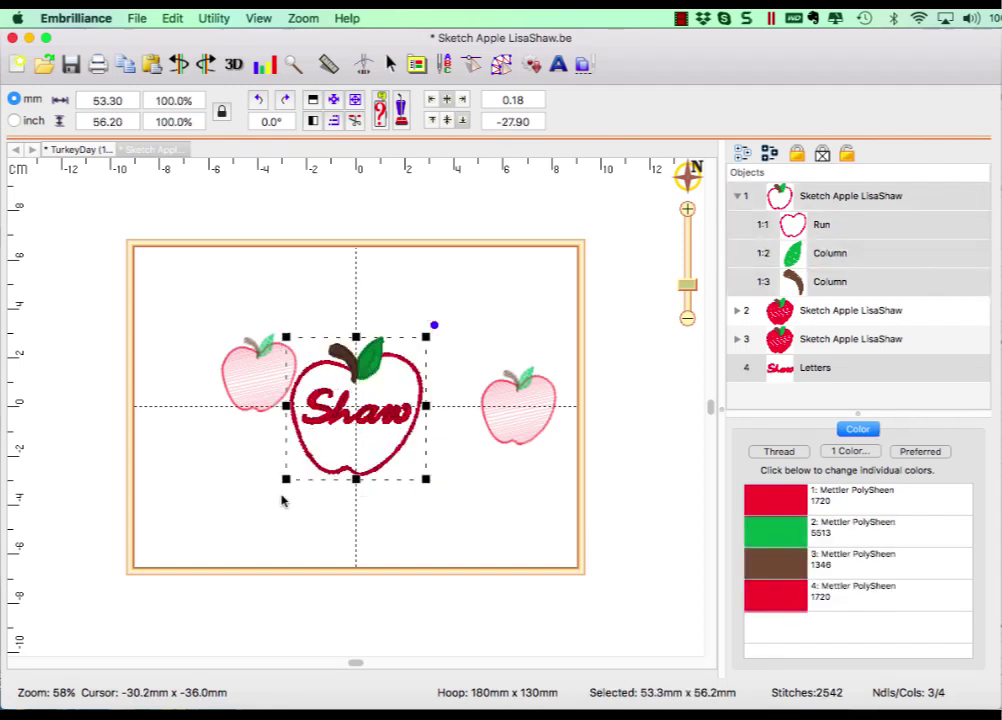
{"action": "left_click", "coordinate": [172, 18]}
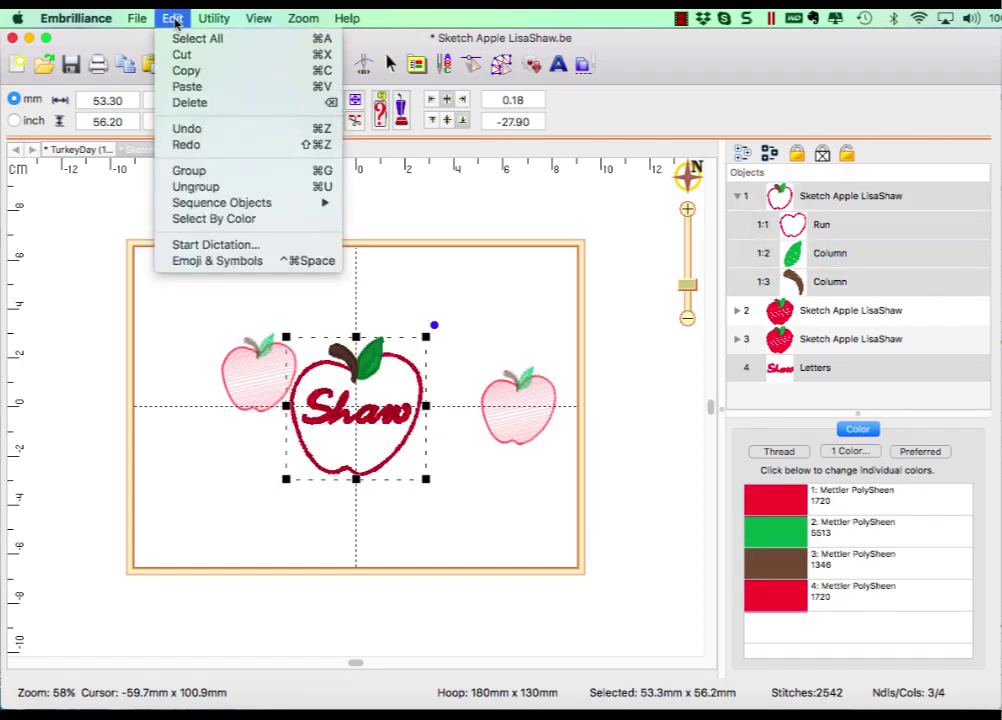
{"action": "left_click", "coordinate": [210, 171]}
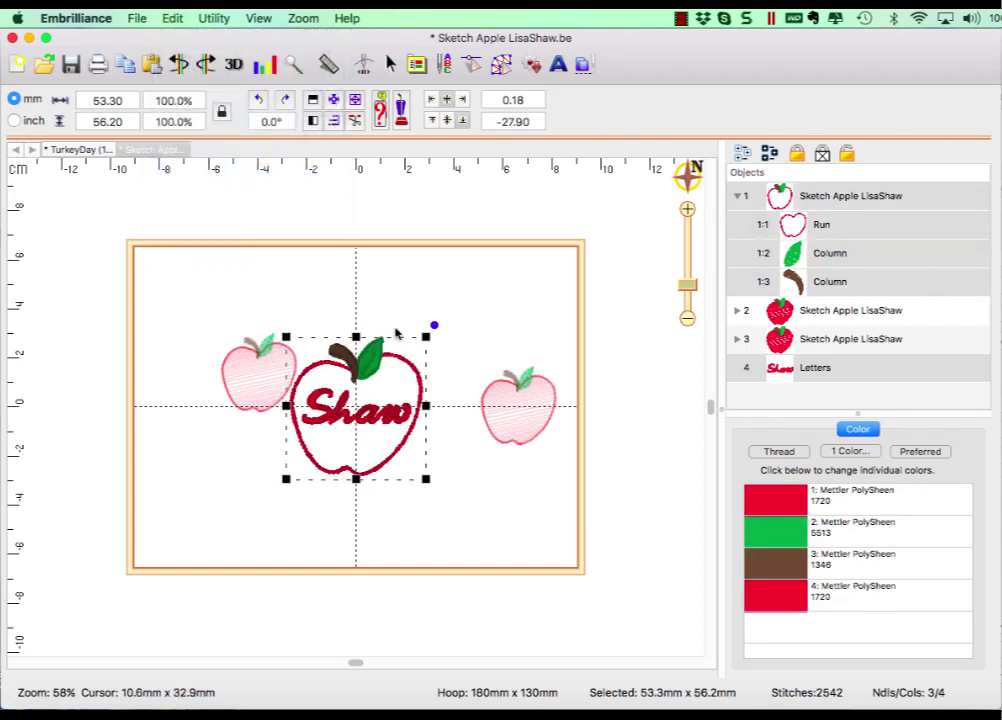
{"action": "left_click", "coordinate": [408, 283]}
{"action": "left_click", "coordinate": [368, 370]}
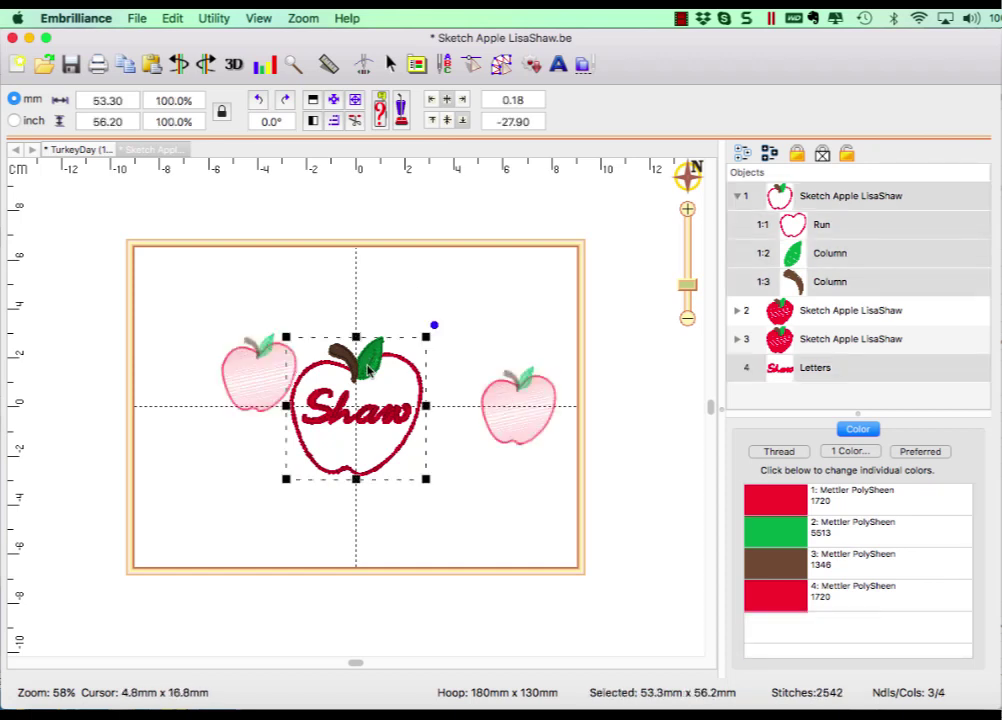
{"action": "left_click", "coordinate": [476, 499]}
{"action": "left_click", "coordinate": [396, 412]}
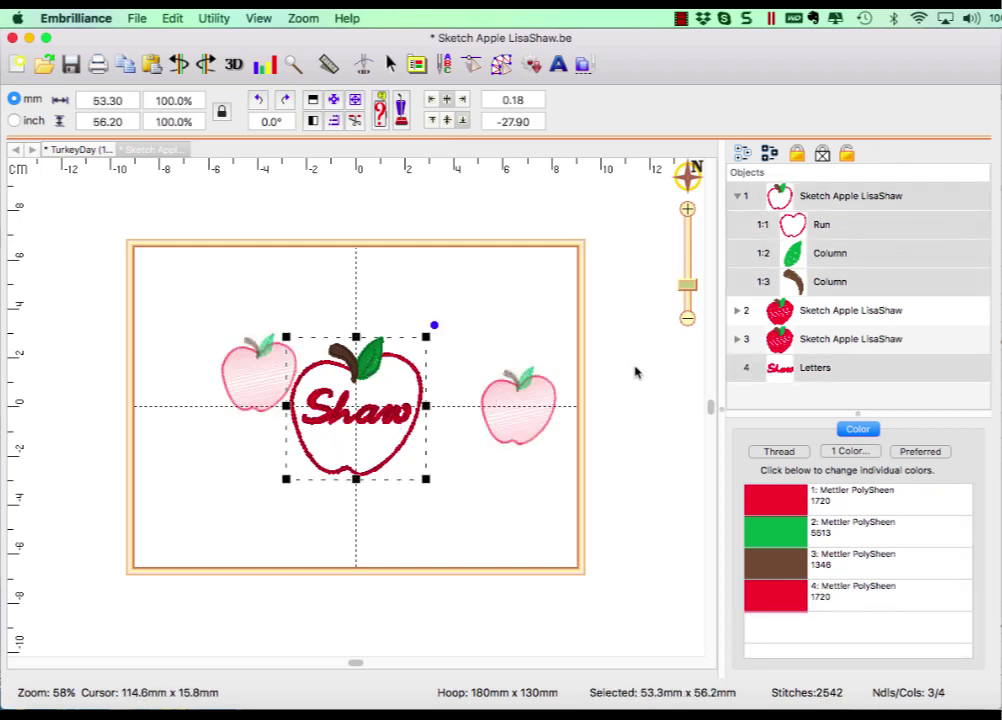
{"action": "left_click", "coordinate": [586, 358]}
{"action": "left_click", "coordinate": [810, 369]}
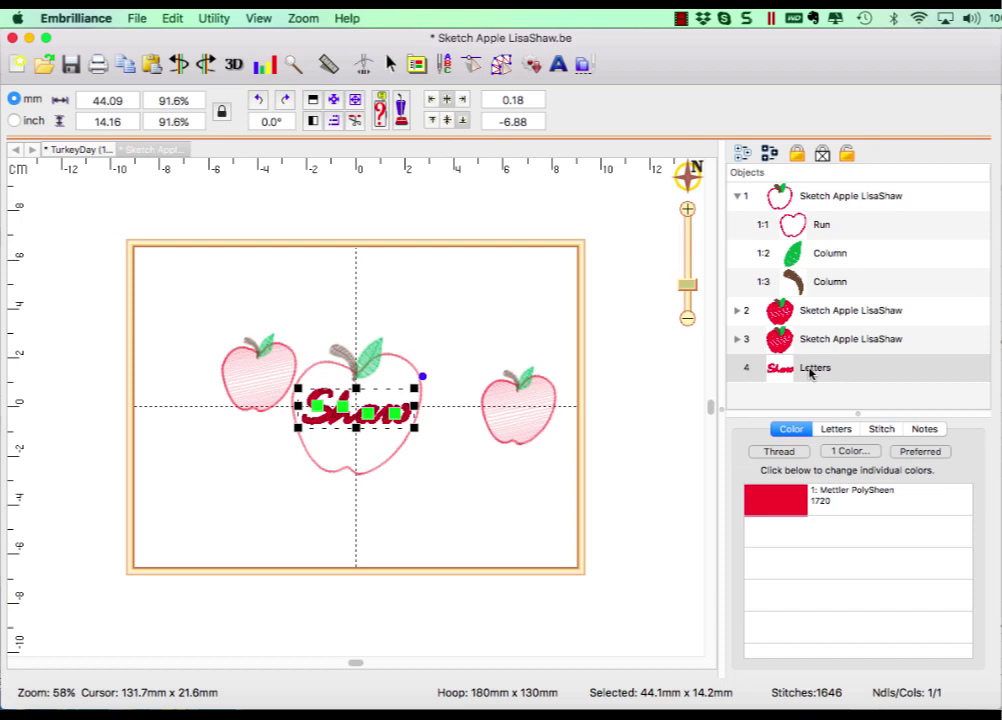
Step: Align all three apples along their vertical centres with Center-V
{"action": "left_click", "coordinate": [540, 519]}
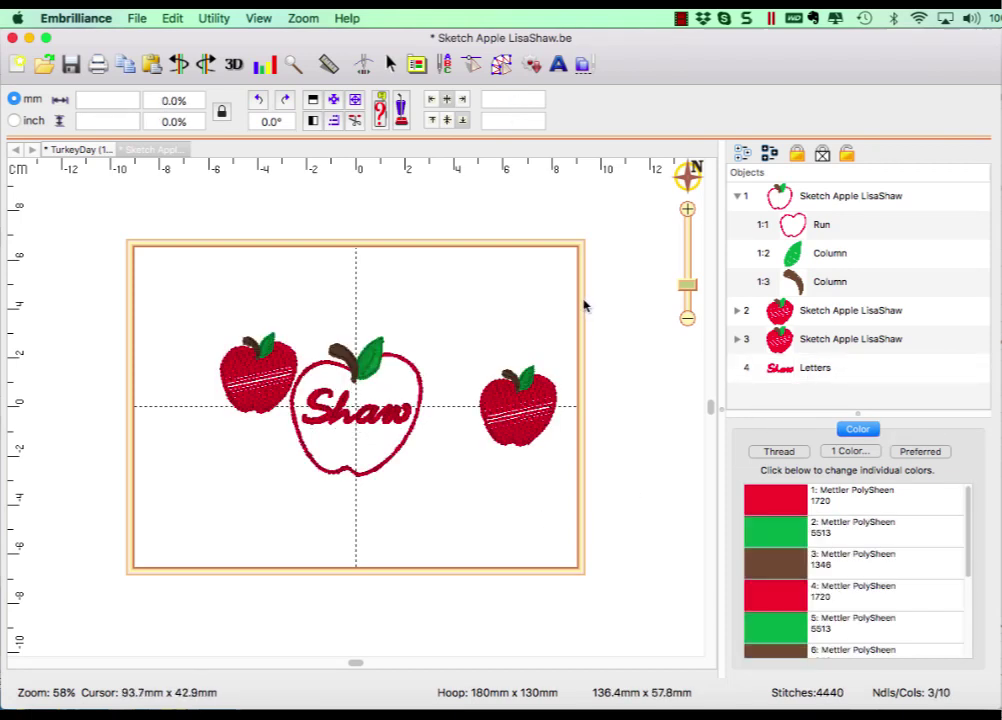
{"action": "left_click_drag", "start_coordinate": [584, 303], "coordinate": [186, 525]}
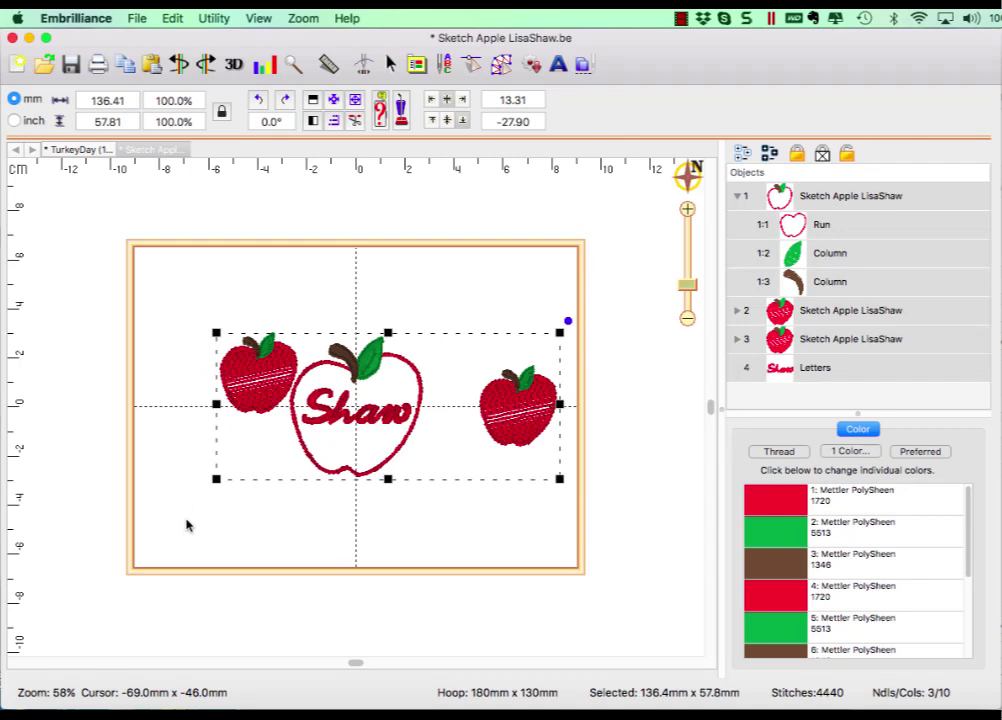
{"action": "left_click", "coordinate": [334, 121]}
{"action": "left_click_drag", "start_coordinate": [591, 319], "coordinate": [707, 277]}
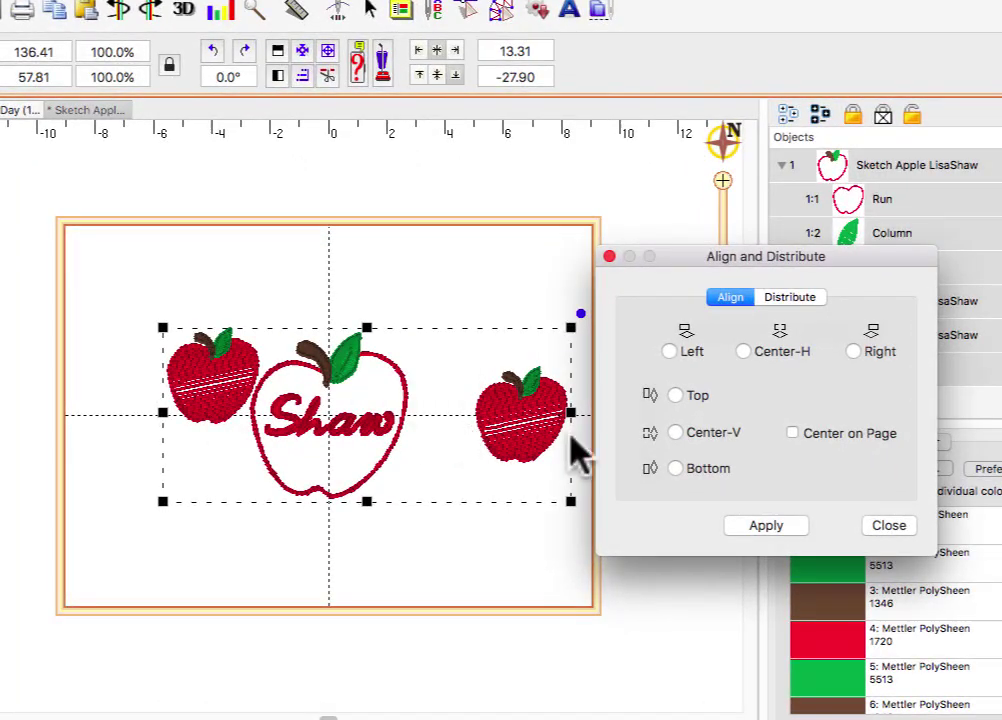
{"action": "left_click", "coordinate": [676, 433]}
{"action": "left_click", "coordinate": [760, 527]}
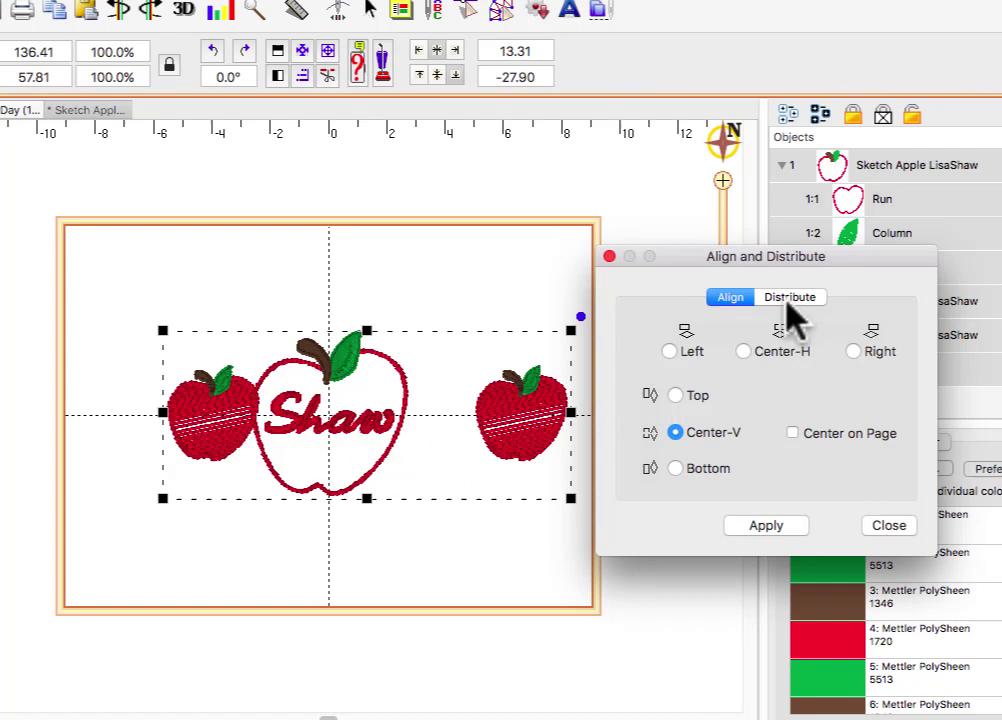
{"action": "left_click", "coordinate": [788, 298]}
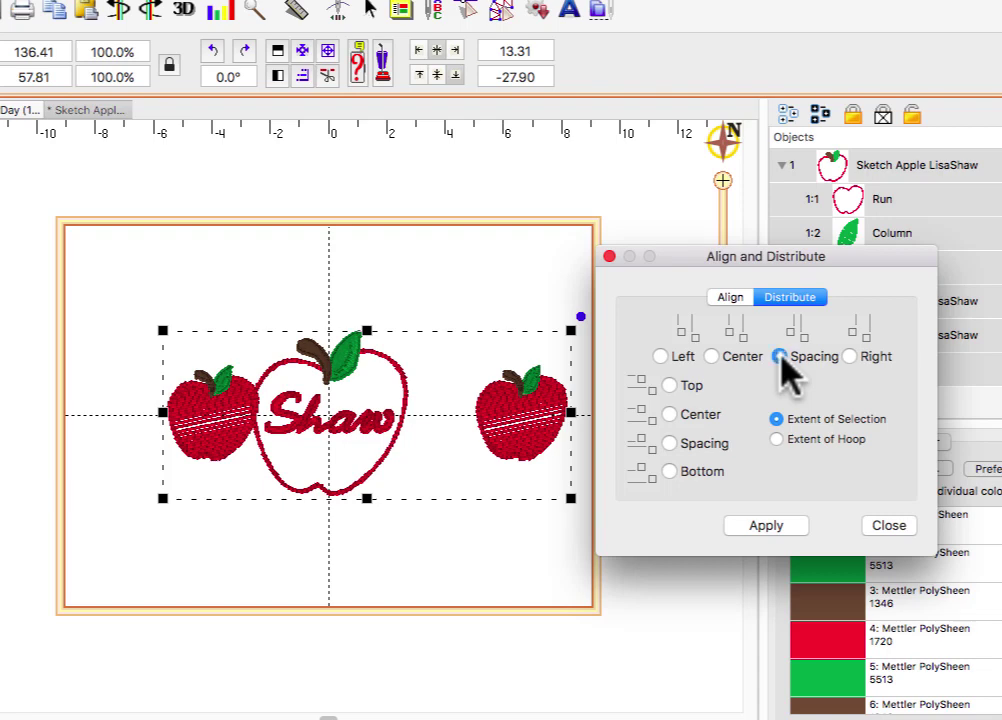
Step: Distribute the three apples with equal spacing and close the alignment window
{"action": "left_click", "coordinate": [765, 526]}
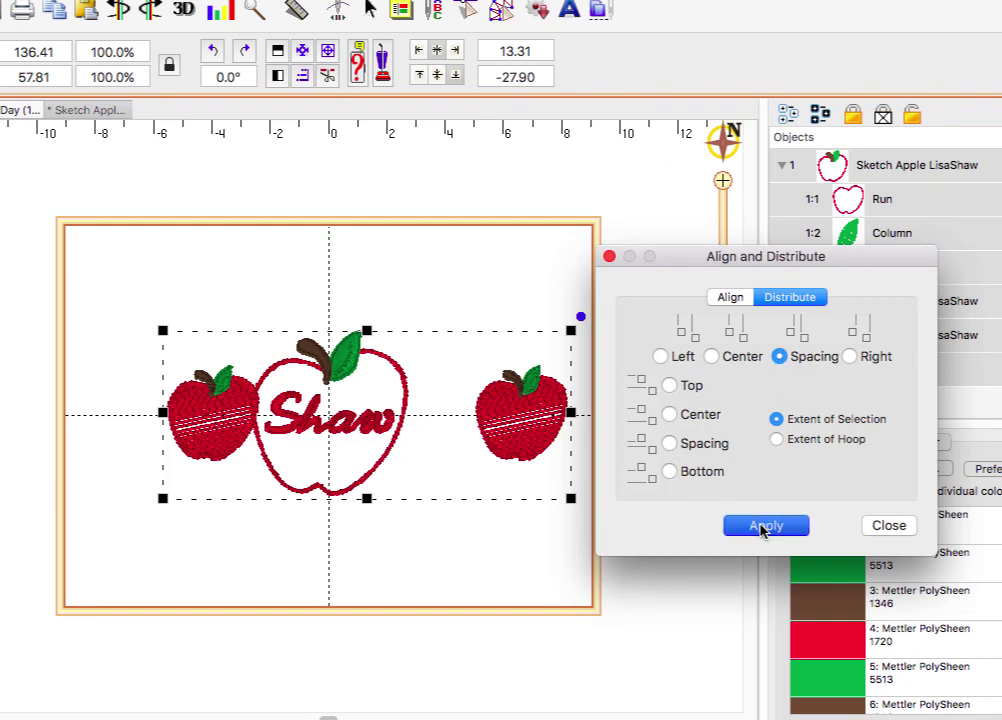
{"action": "left_click", "coordinate": [888, 526]}
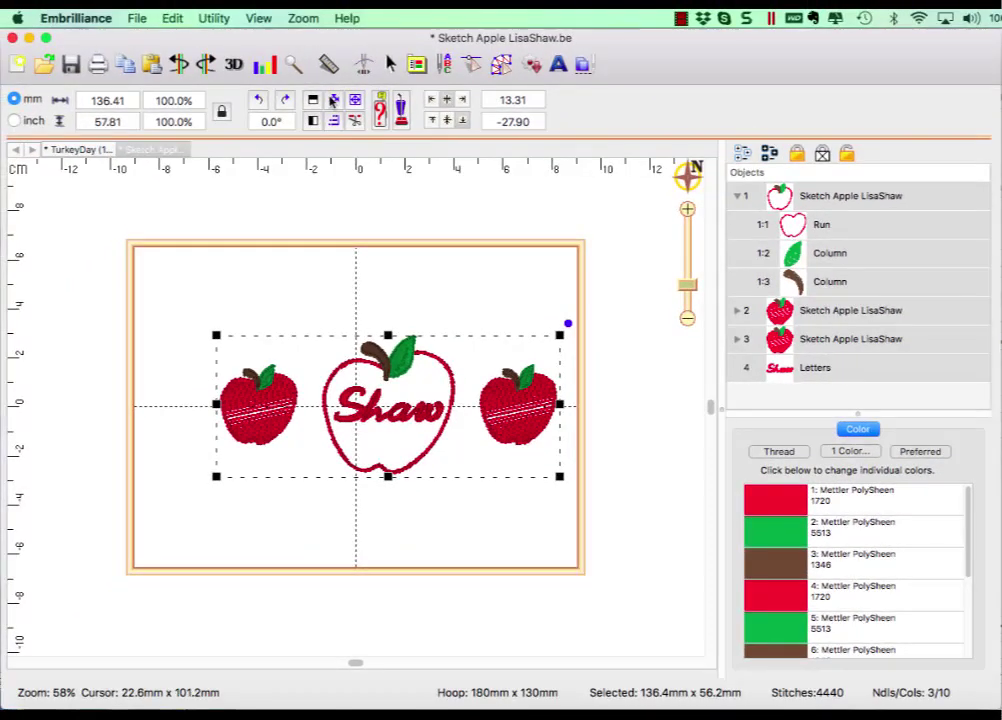
Step: Center the design in the hoop and colour-sort it into new document untitled 20
{"action": "left_click", "coordinate": [332, 100]}
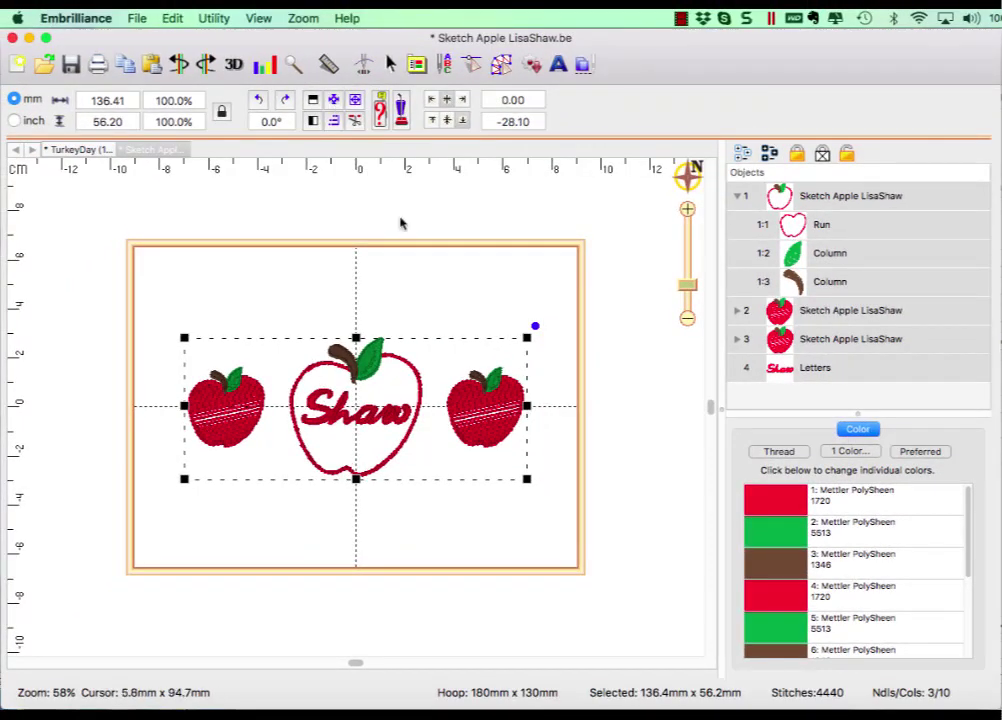
{"action": "left_click", "coordinate": [404, 226]}
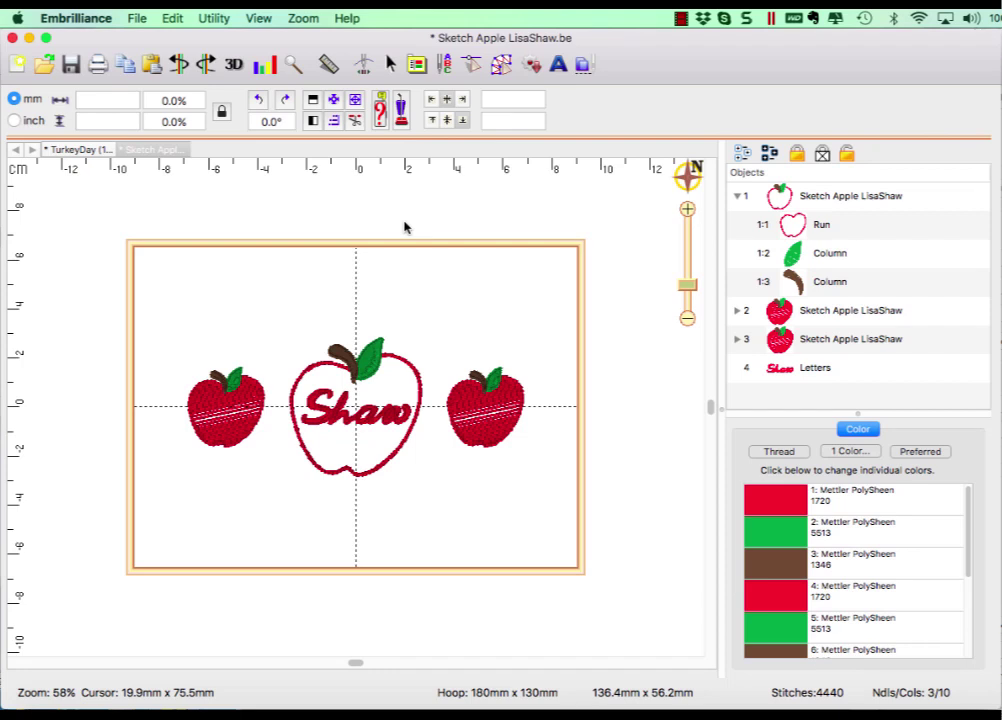
{"action": "left_click", "coordinate": [214, 19]}
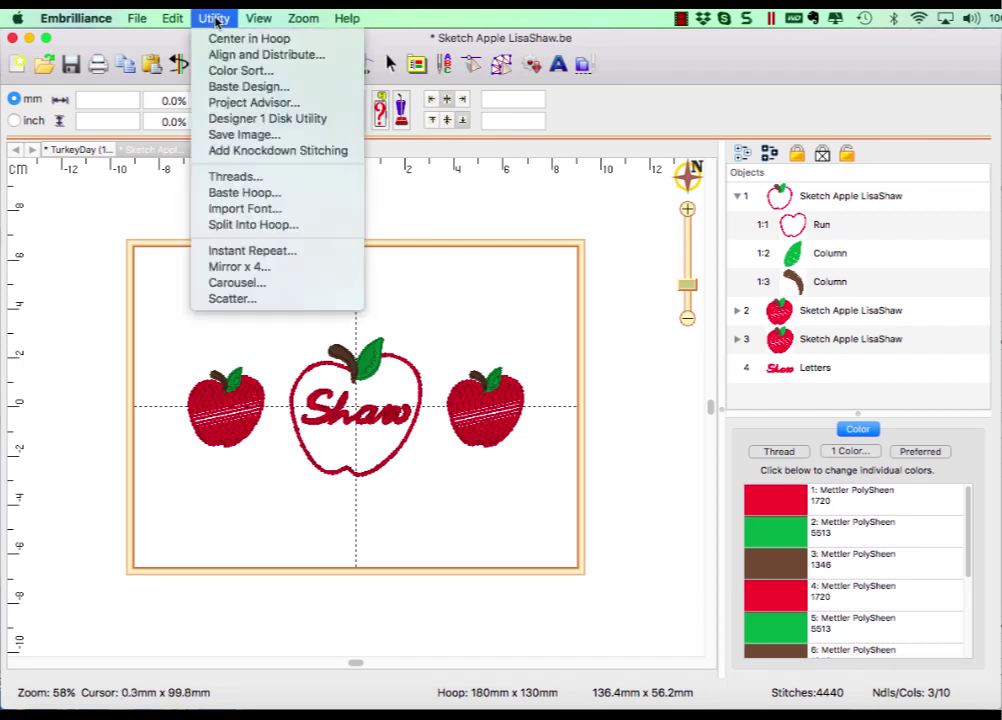
{"action": "left_click", "coordinate": [240, 70]}
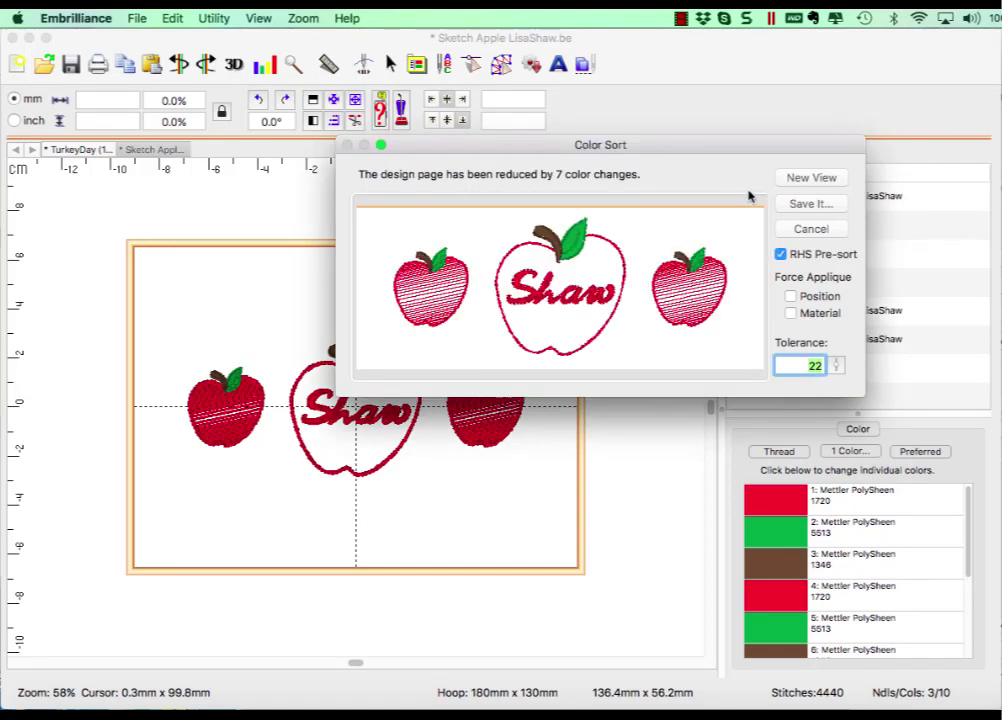
{"action": "left_click", "coordinate": [807, 180]}
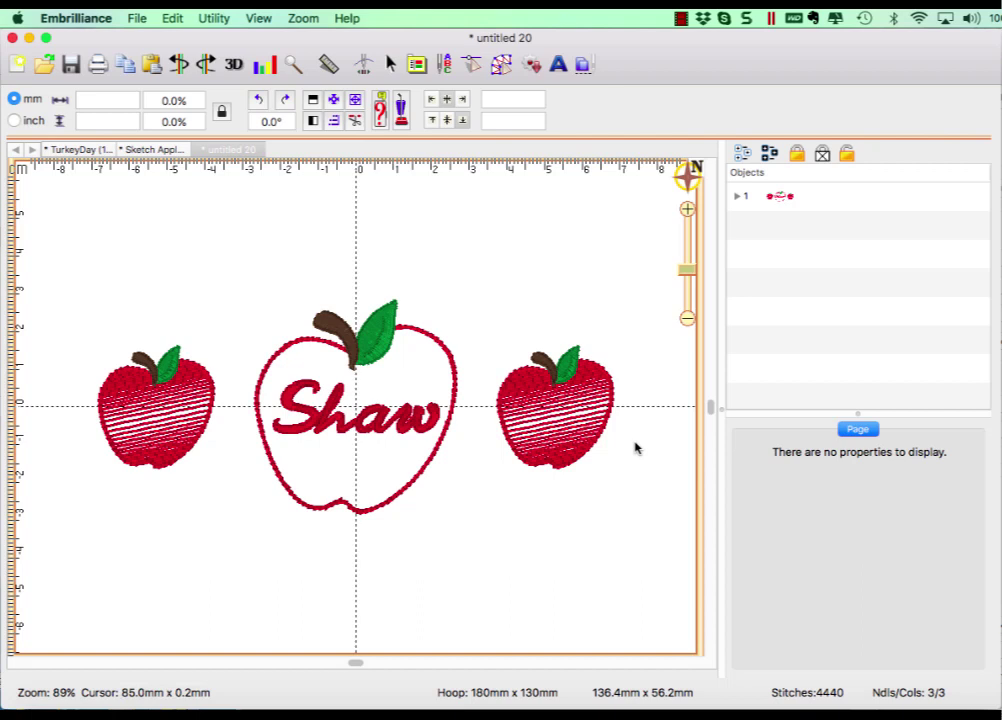
{"action": "left_click", "coordinate": [583, 456]}
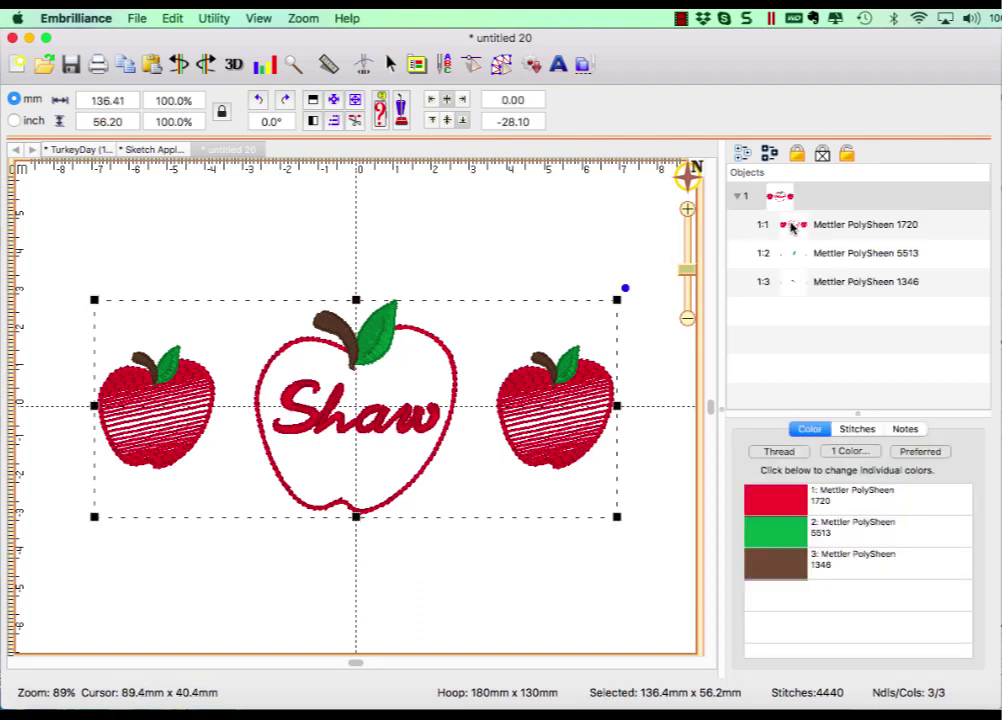
{"action": "left_click", "coordinate": [838, 230]}
{"action": "left_click", "coordinate": [845, 256]}
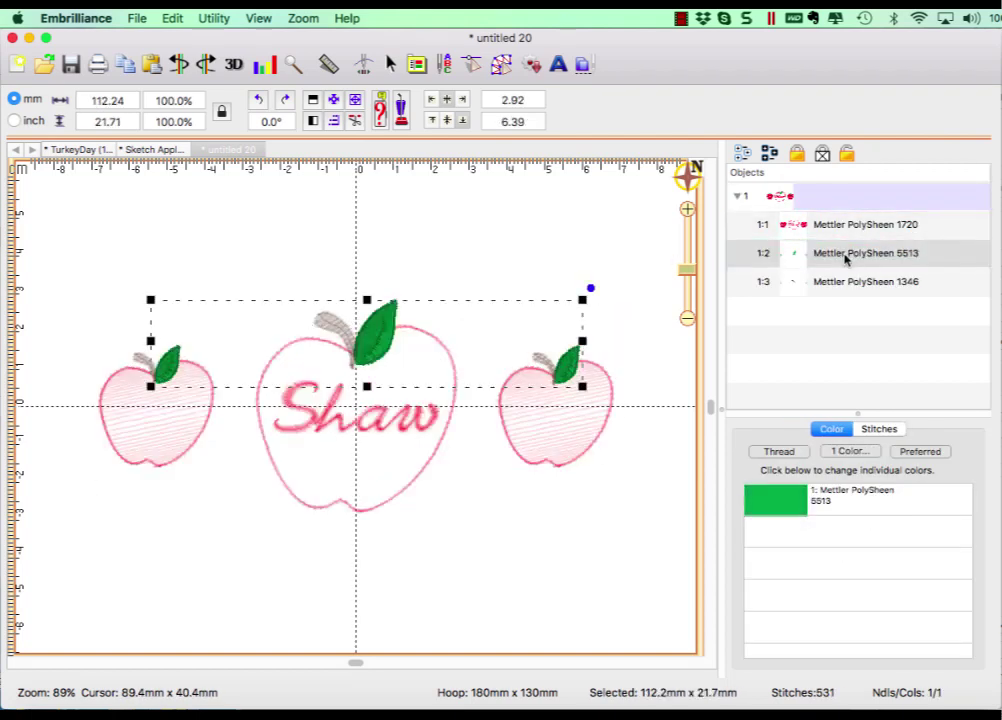
{"action": "left_click", "coordinate": [845, 284]}
{"action": "left_click", "coordinate": [640, 267]}
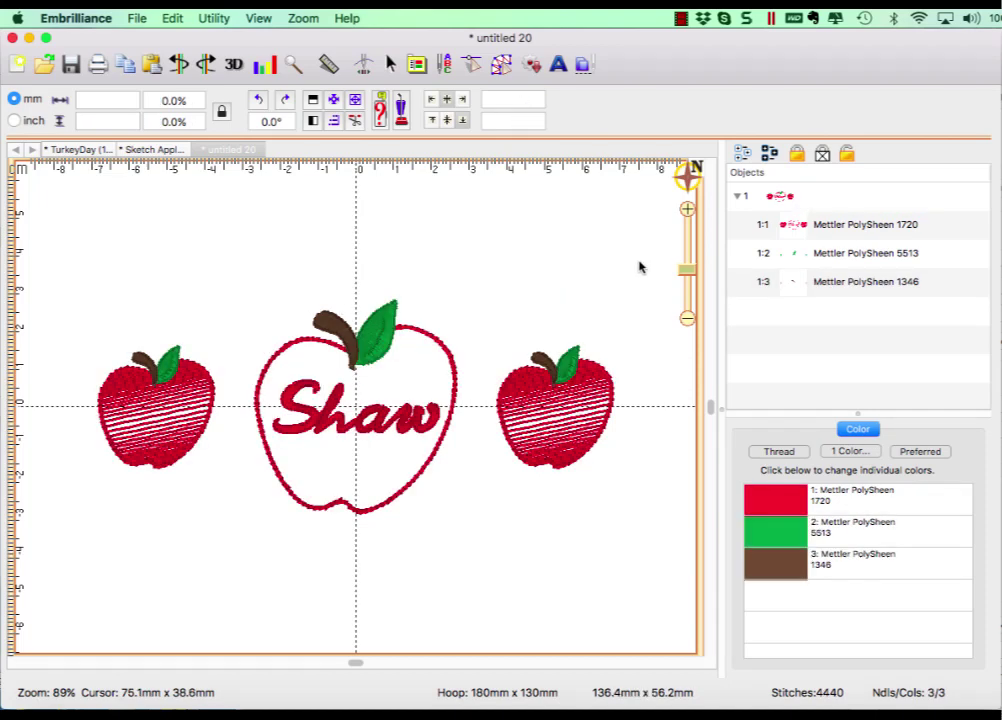
Step: Open the File menu to reach Save Stitch File As… for the sorted apple design
{"action": "left_click", "coordinate": [137, 19]}
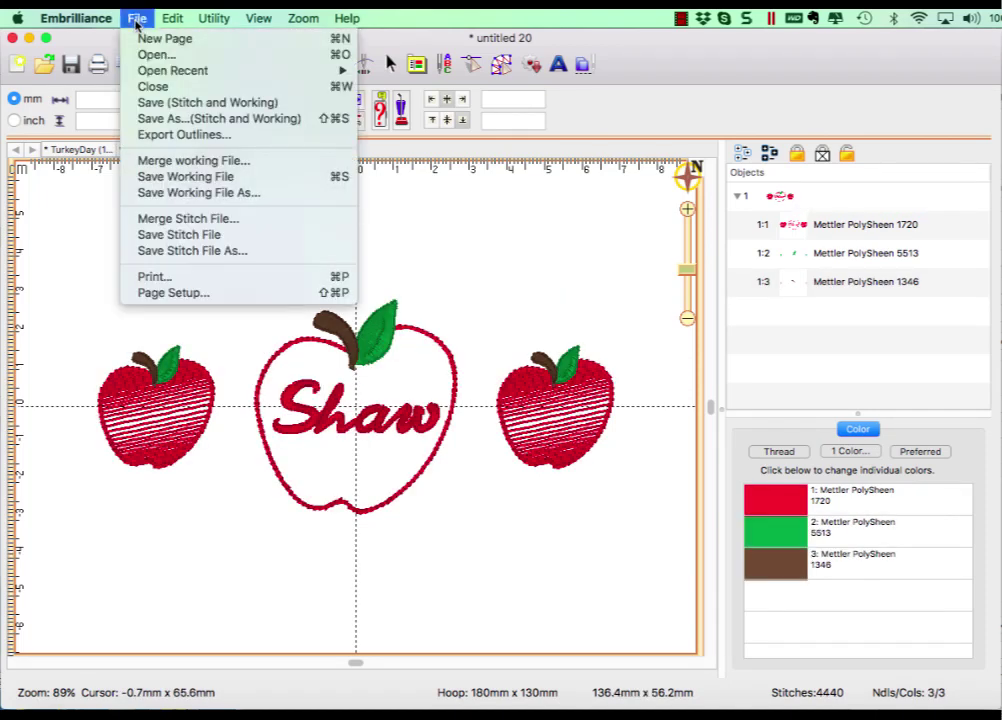